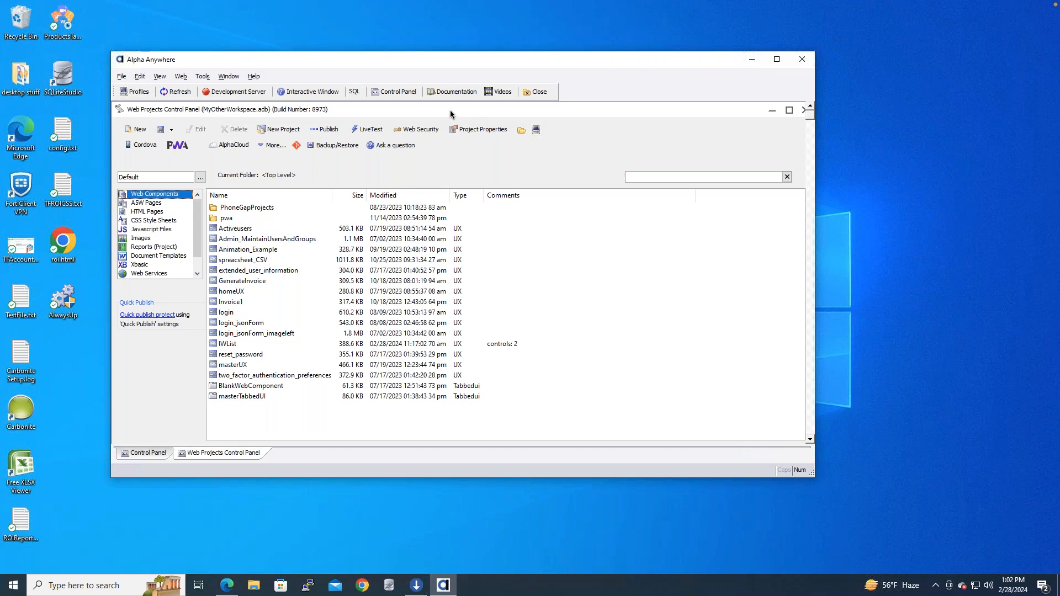
Create a new UX web component starting from a blank template
click(139, 131)
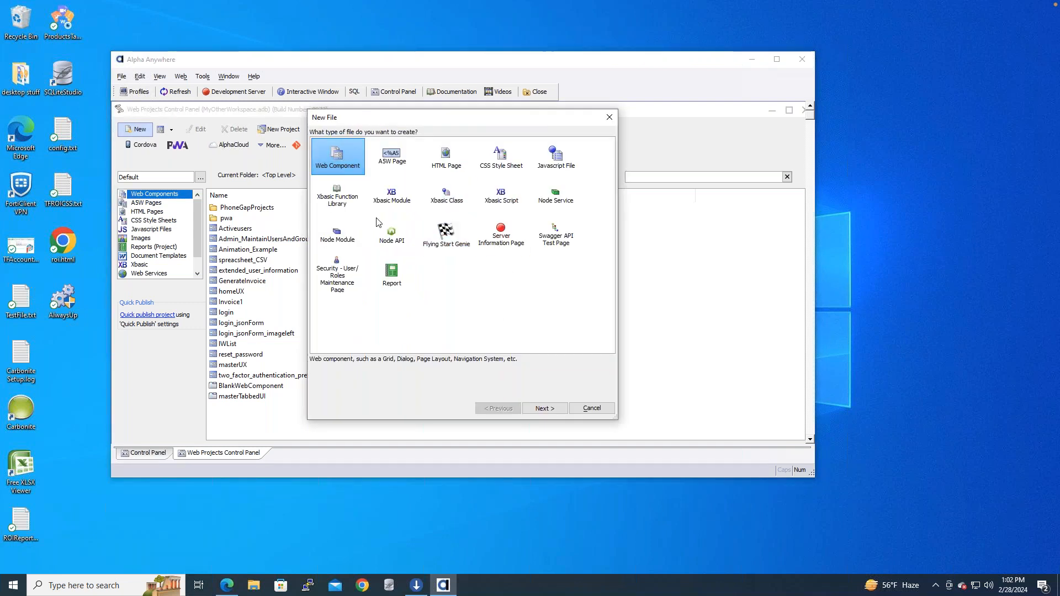
click(550, 413)
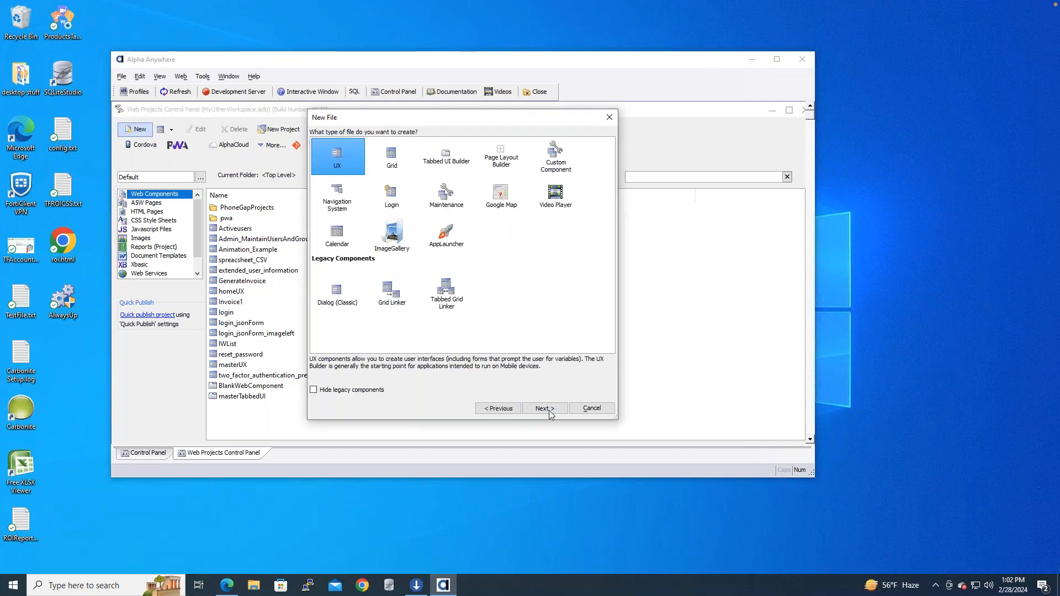
click(344, 163)
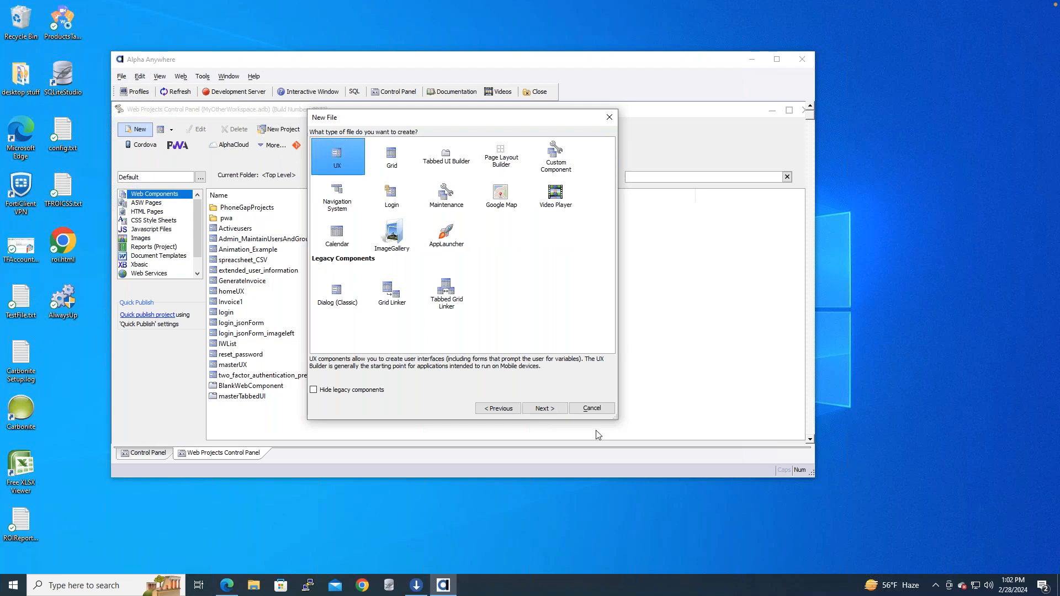
click(544, 408)
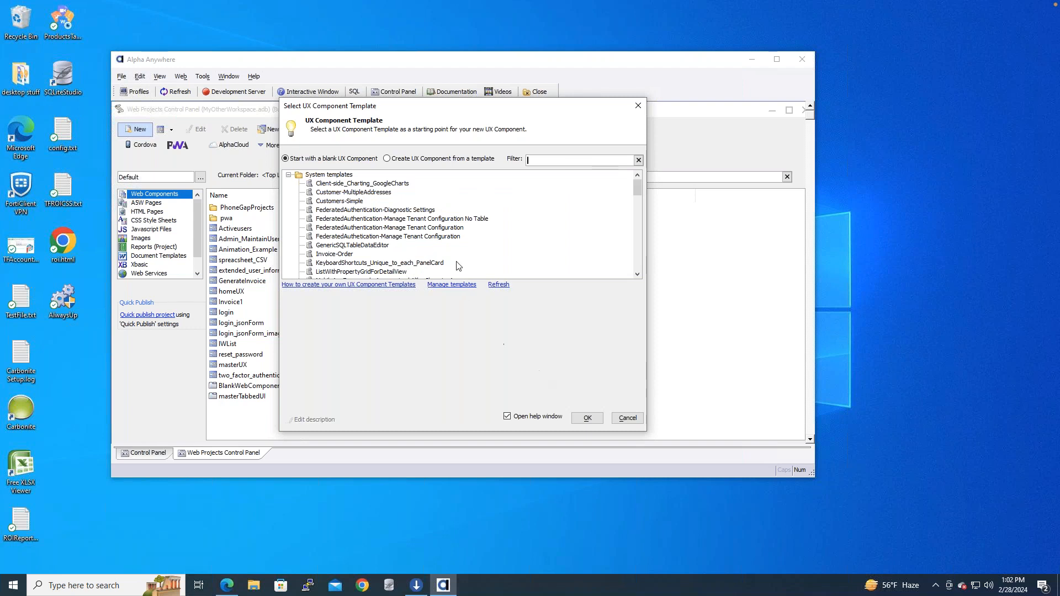
scroll(433, 220, down, 2)
scroll(434, 220, down, 1)
scroll(433, 219, up, 3)
scroll(430, 237, down, 6)
scroll(430, 238, down, 3)
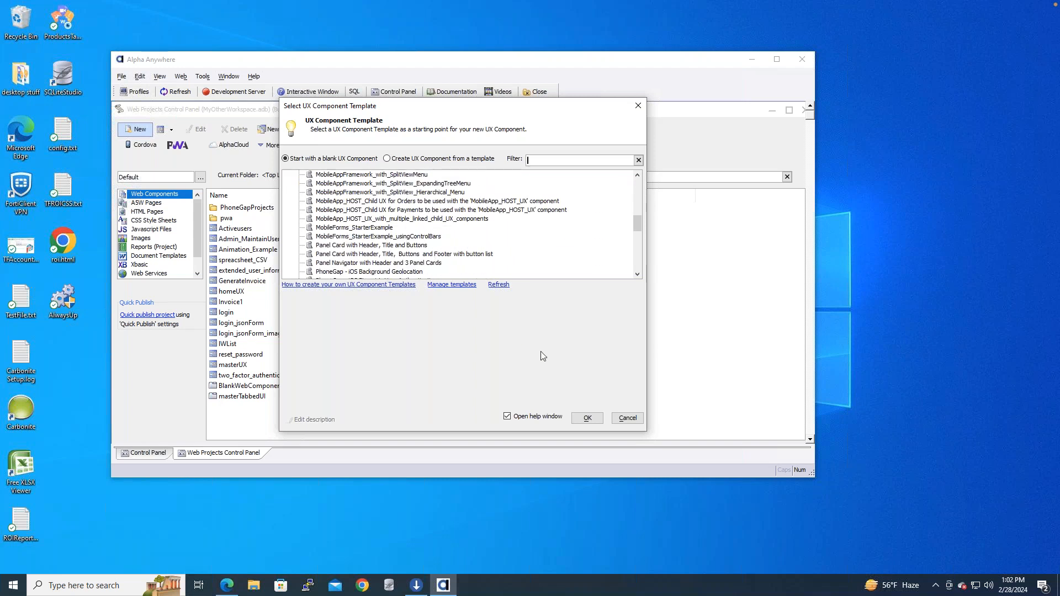
click(588, 420)
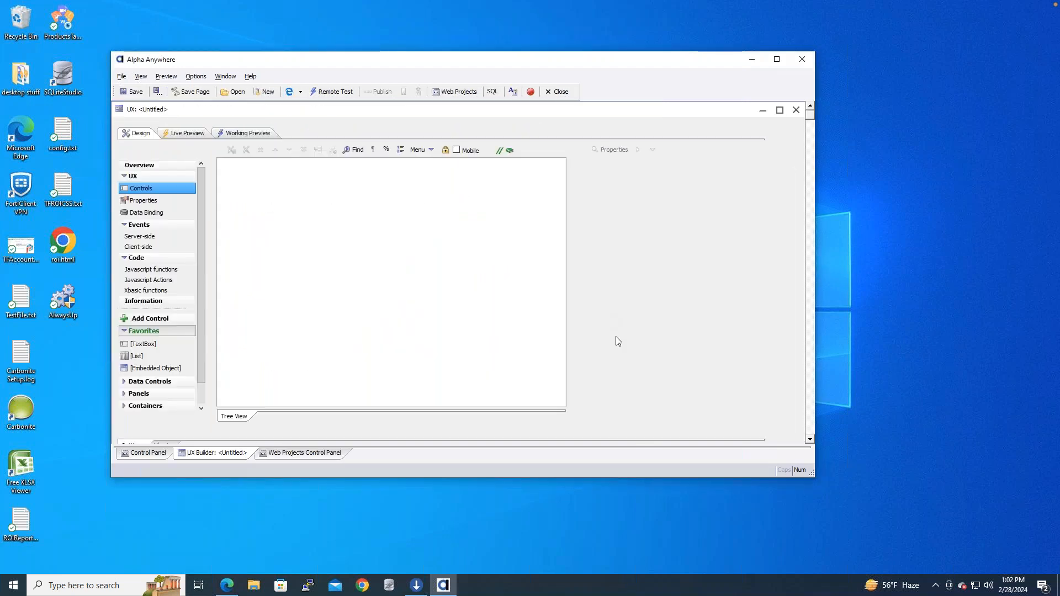
Add a LightWeightList control named customers to the component
click(165, 320)
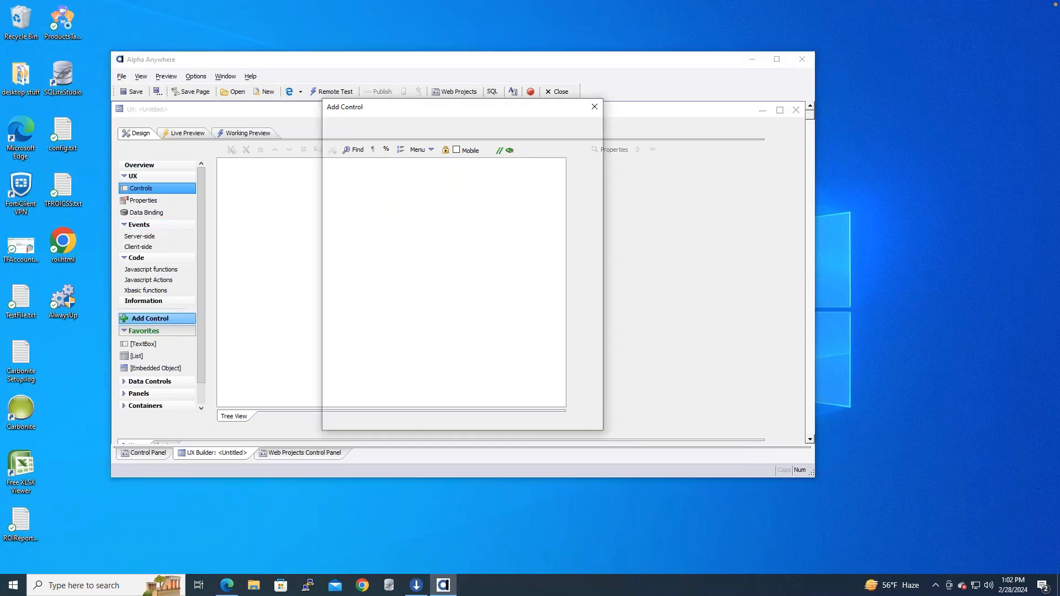
text(light)
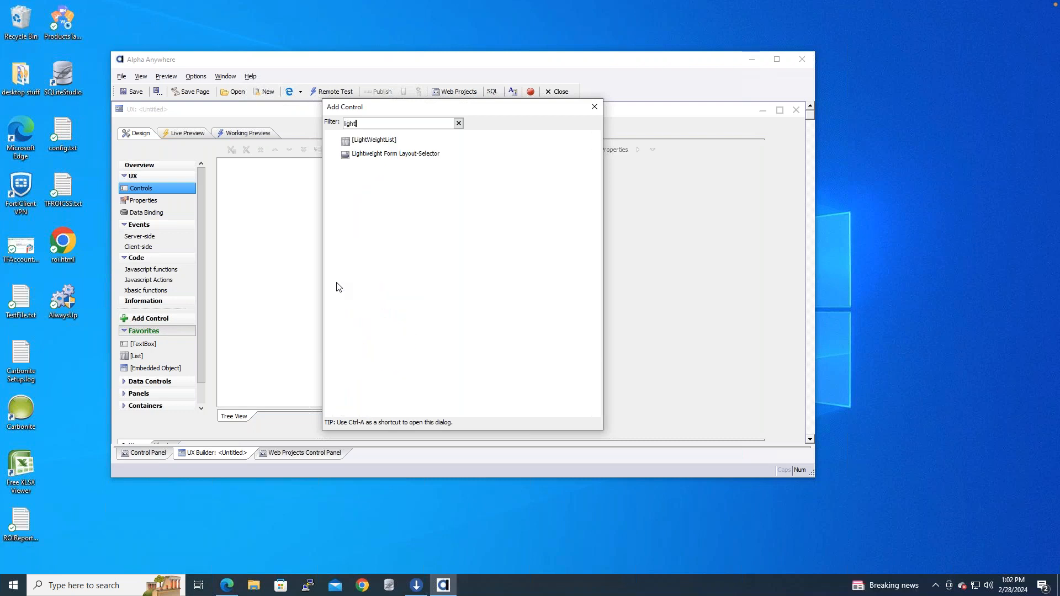
double_click(387, 140)
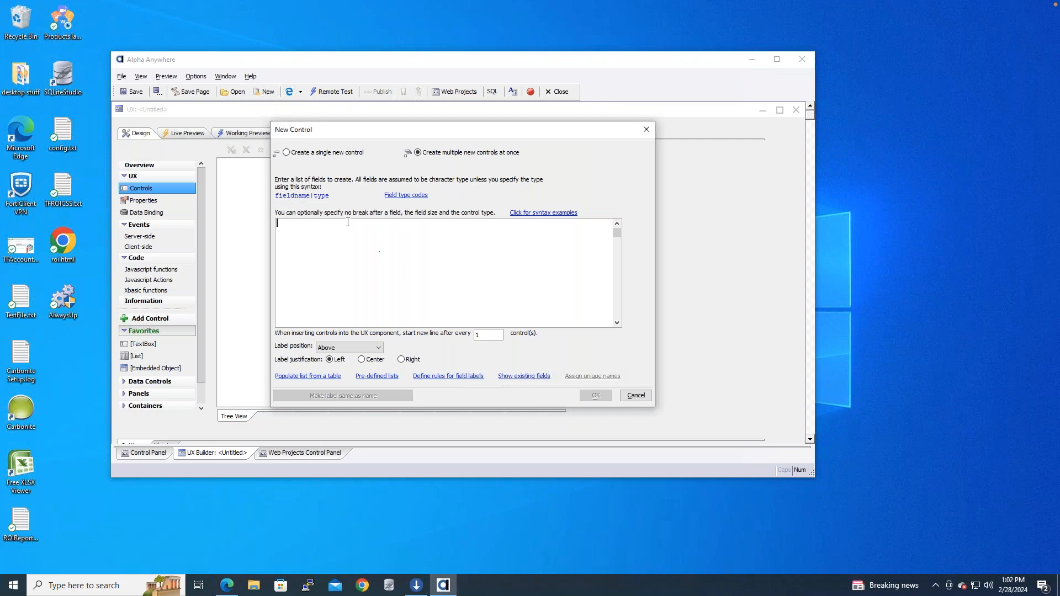
click(287, 153)
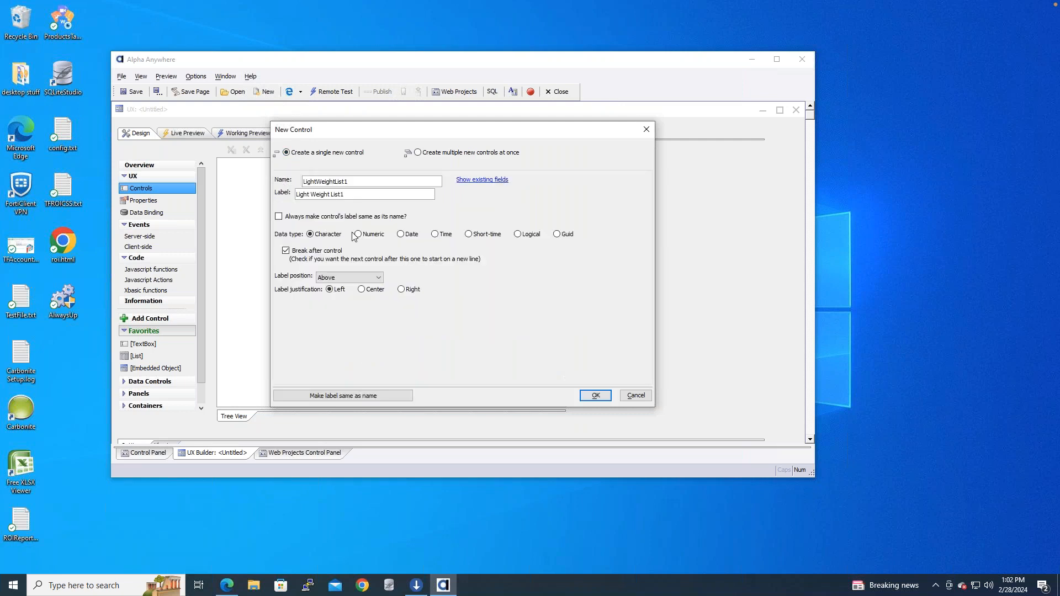
click(417, 153)
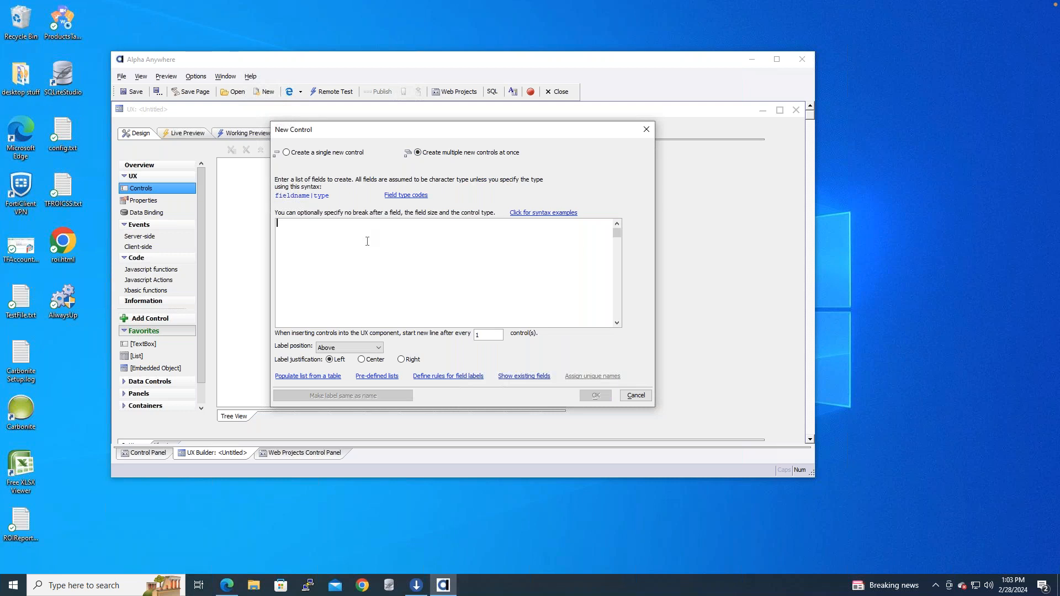
text(customers)
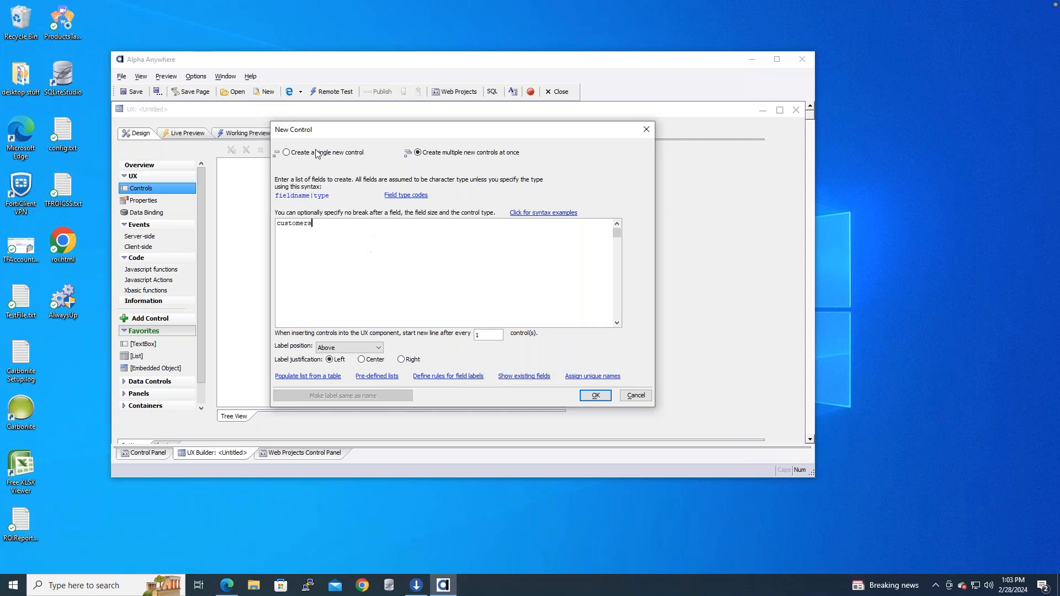
click(596, 396)
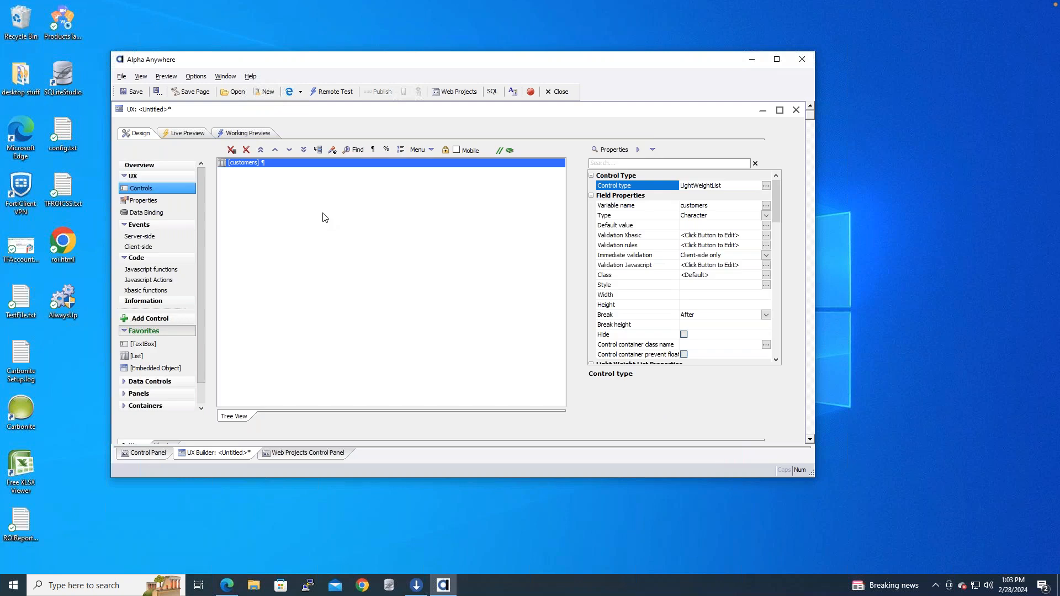
Define the customers list as a Light weight SQL list using the AADemo-Northwind connection string
click(259, 165)
double_click(288, 167)
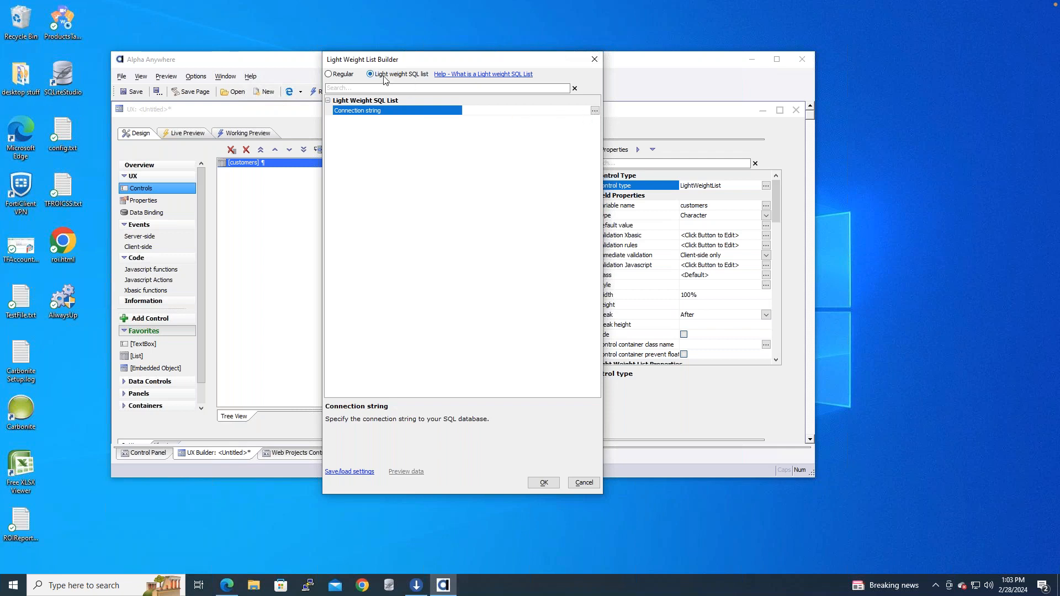
click(330, 75)
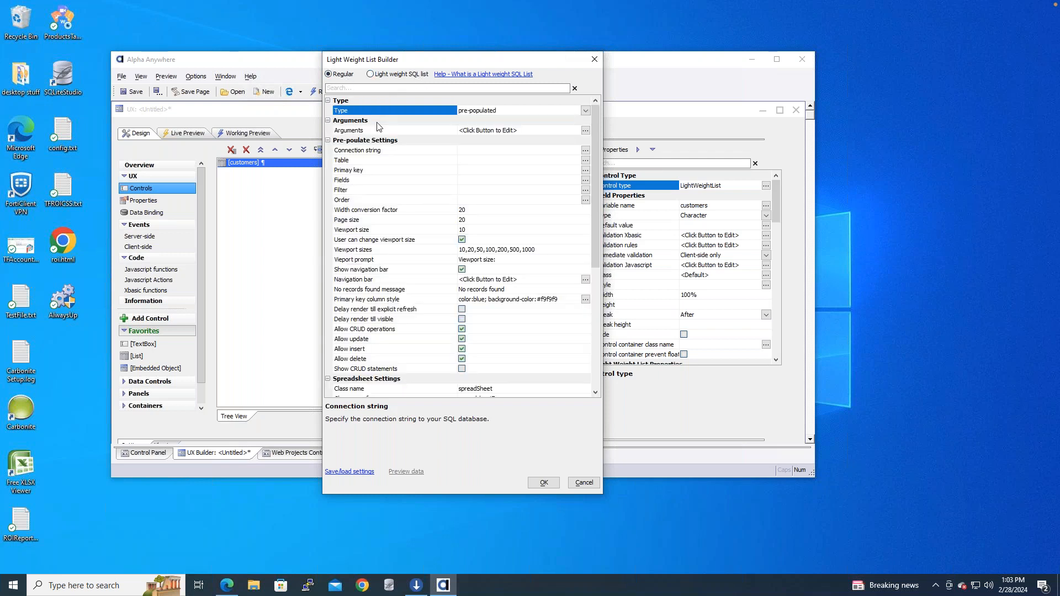
click(371, 74)
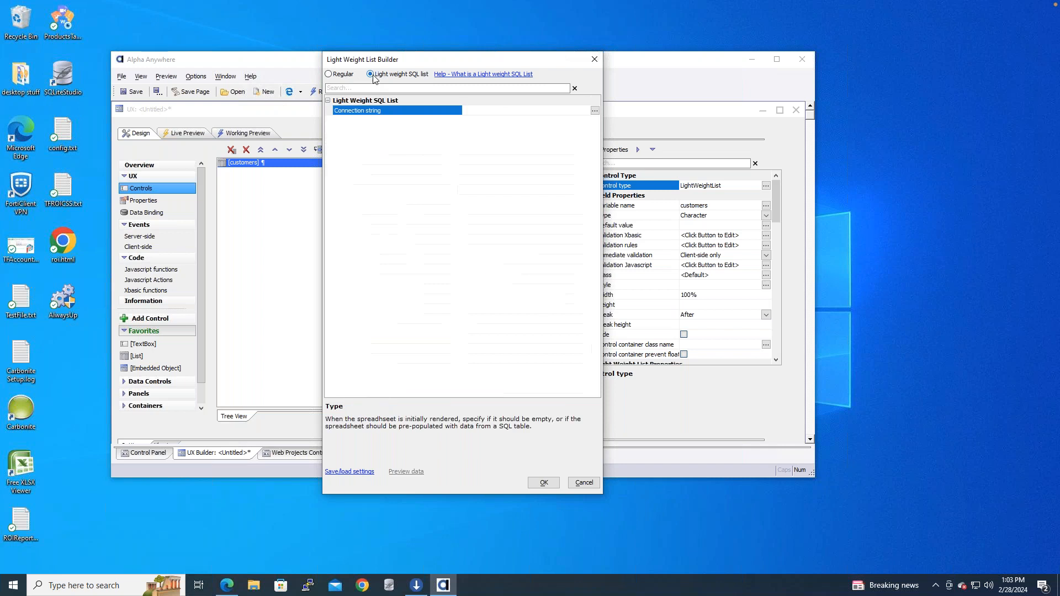
click(595, 112)
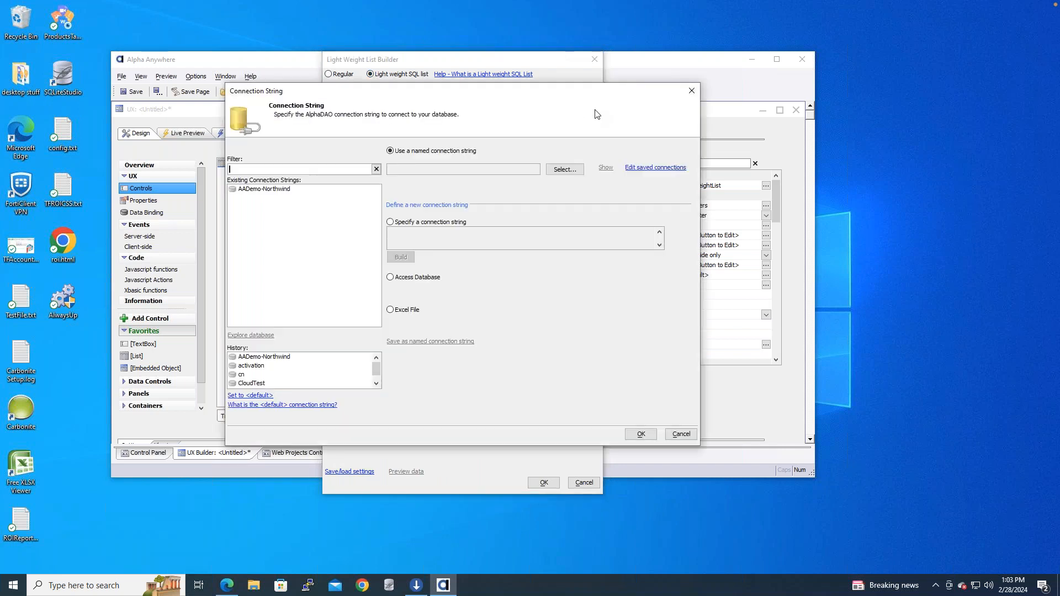
click(269, 190)
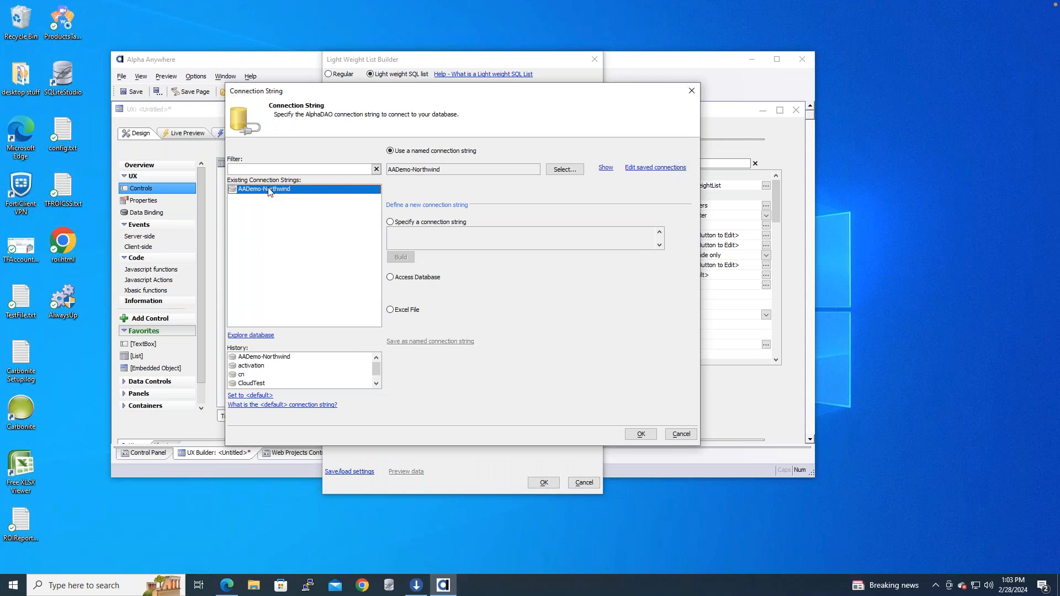
double_click(270, 190)
Set the list's source table to Customers
click(541, 121)
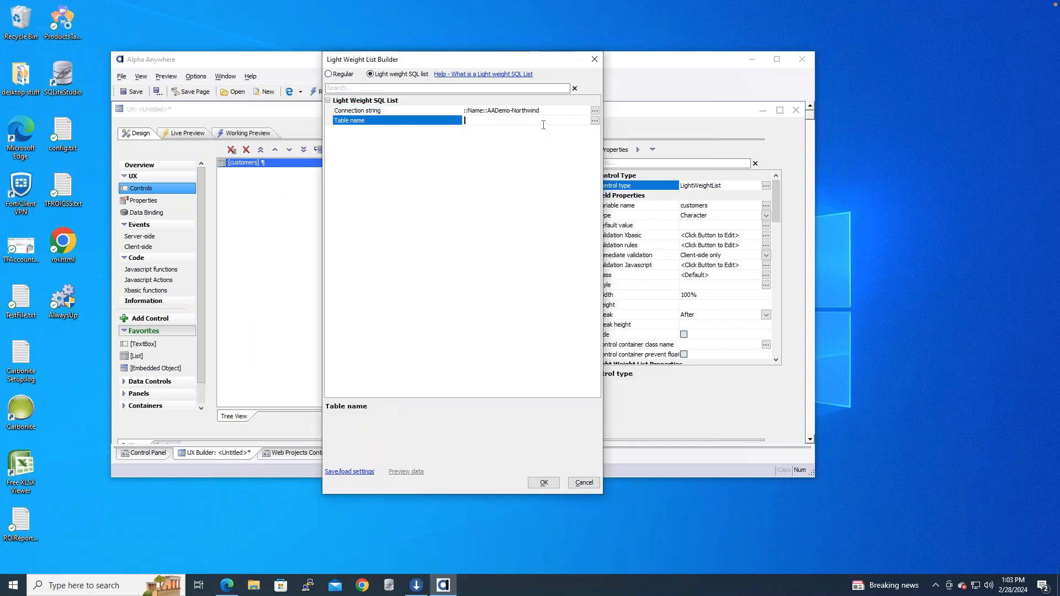
click(595, 122)
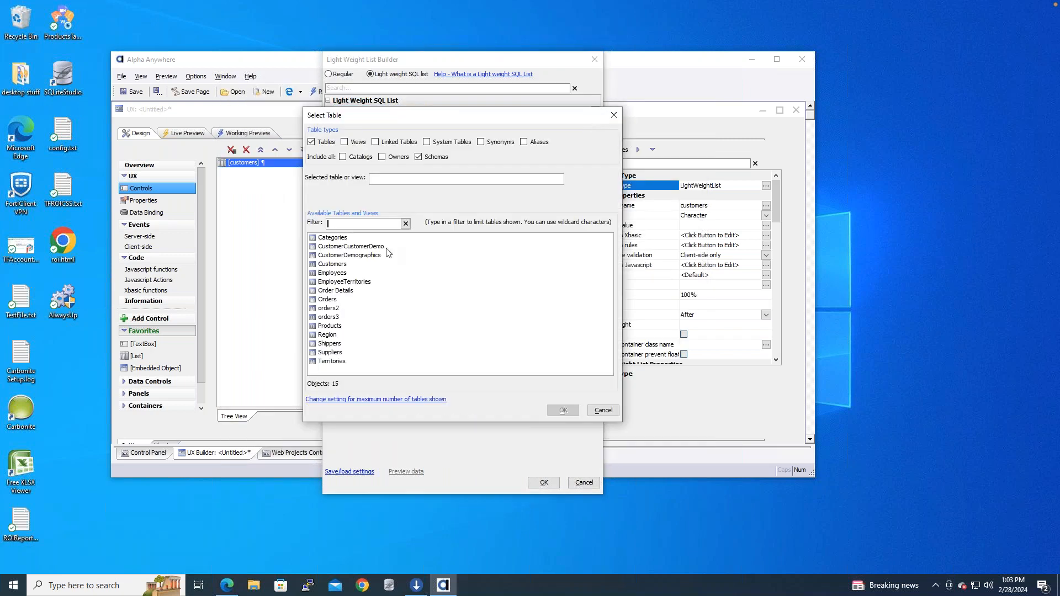
click(347, 265)
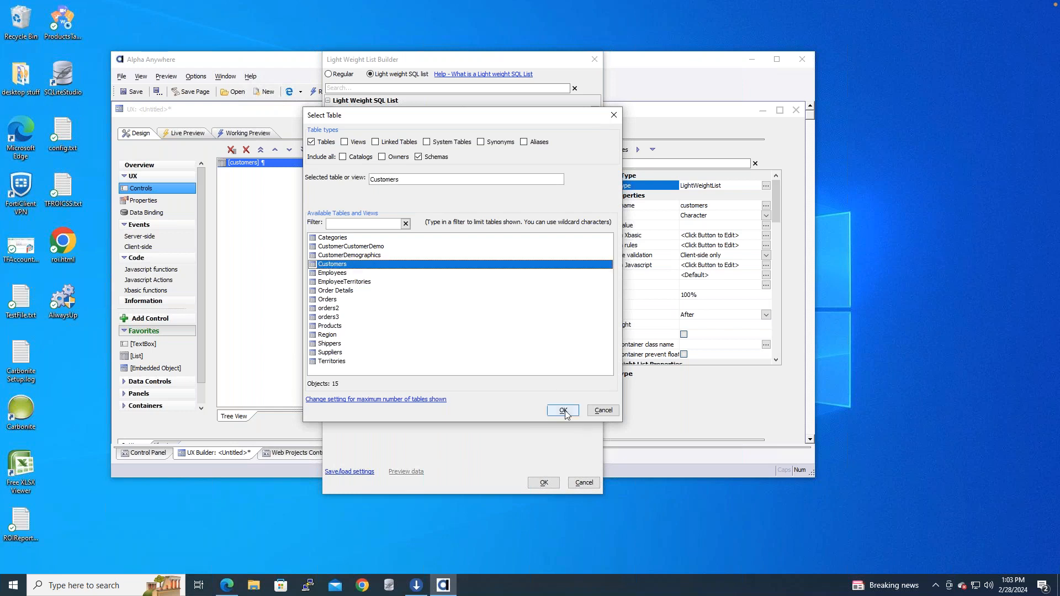
click(563, 410)
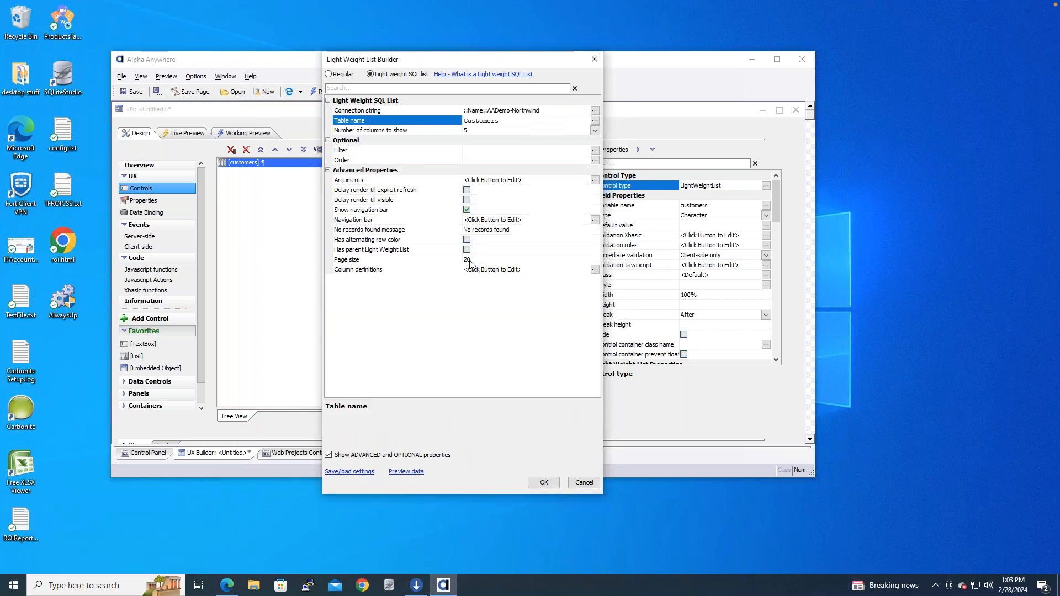
Examine the list's filter, order and column count options and its column definitions without changing them
click(496, 152)
click(494, 162)
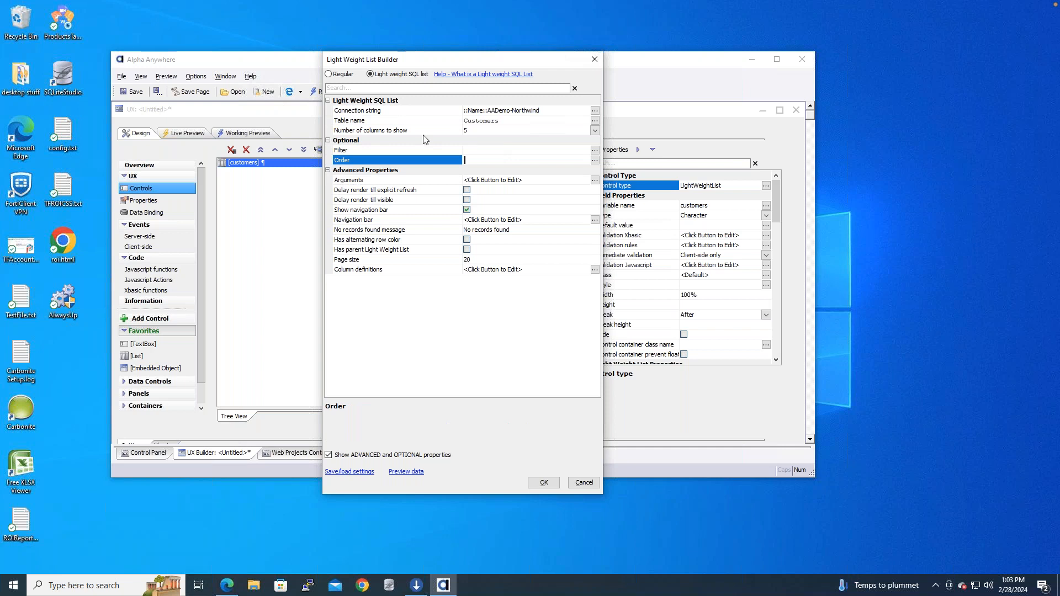
click(486, 131)
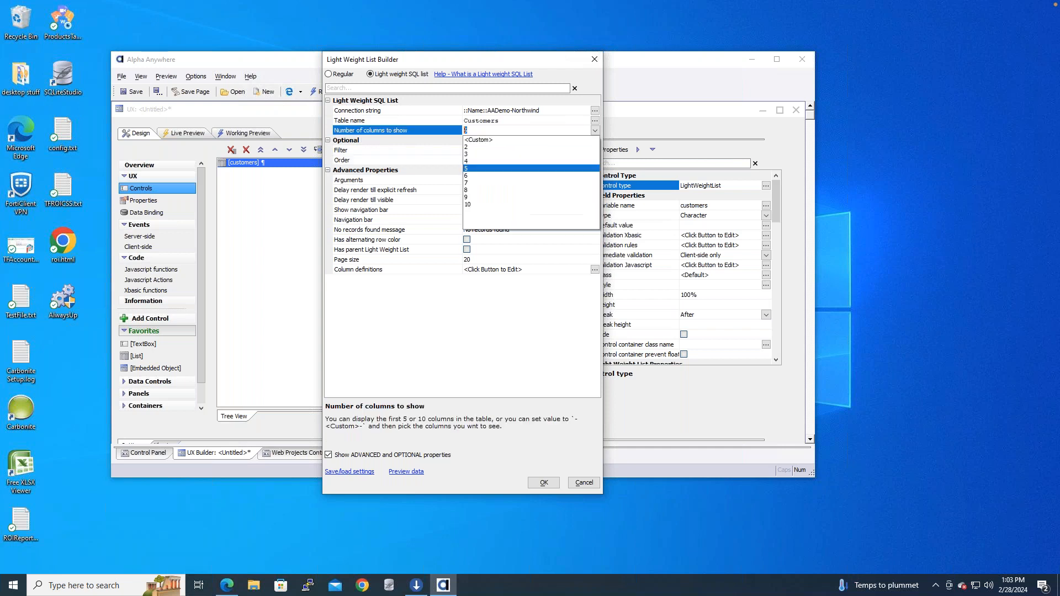
click(503, 337)
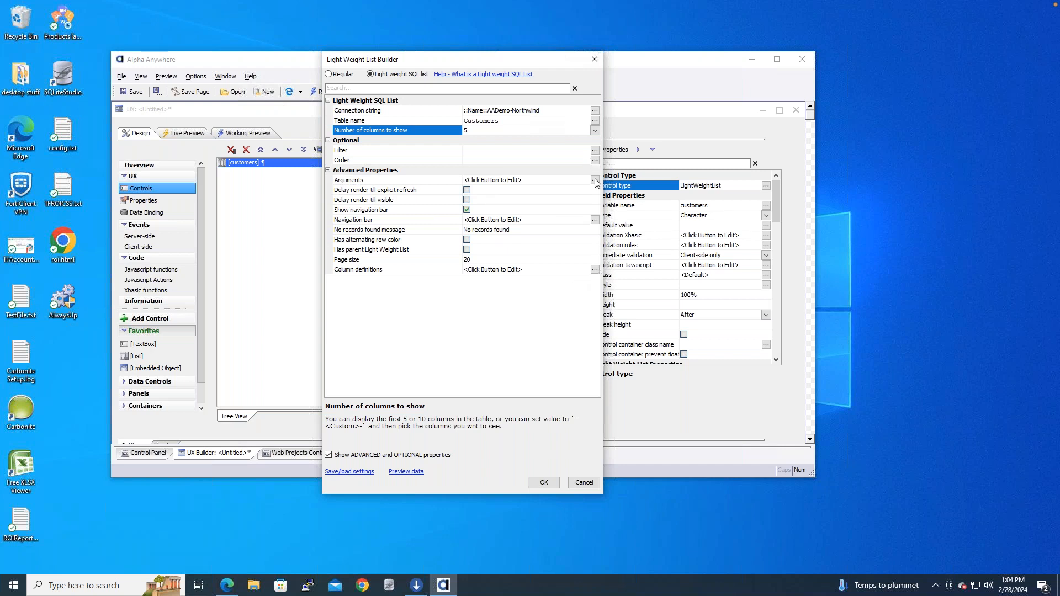
click(595, 270)
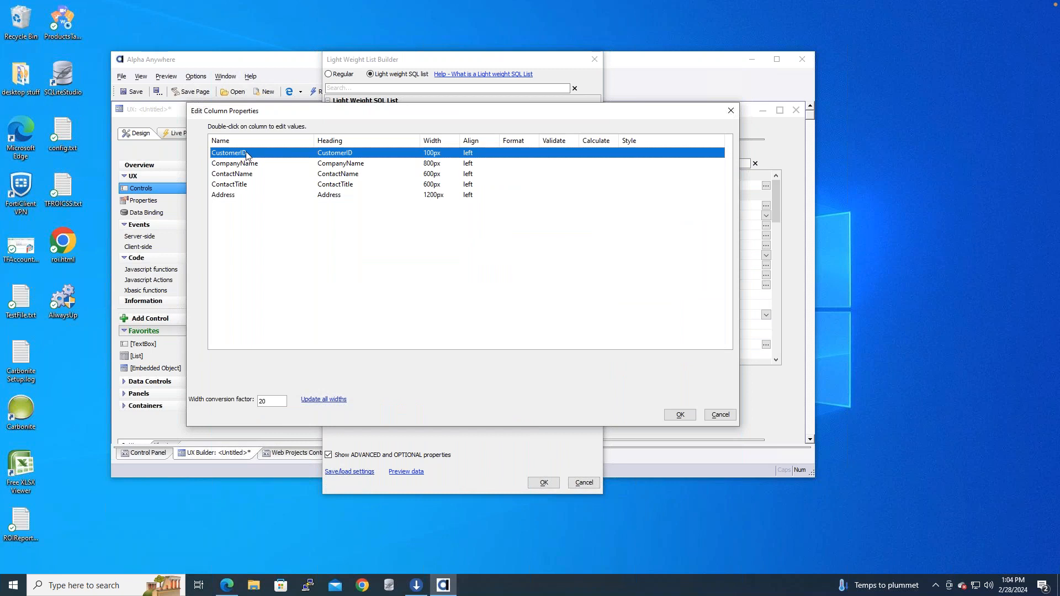
double_click(247, 155)
click(590, 421)
click(720, 415)
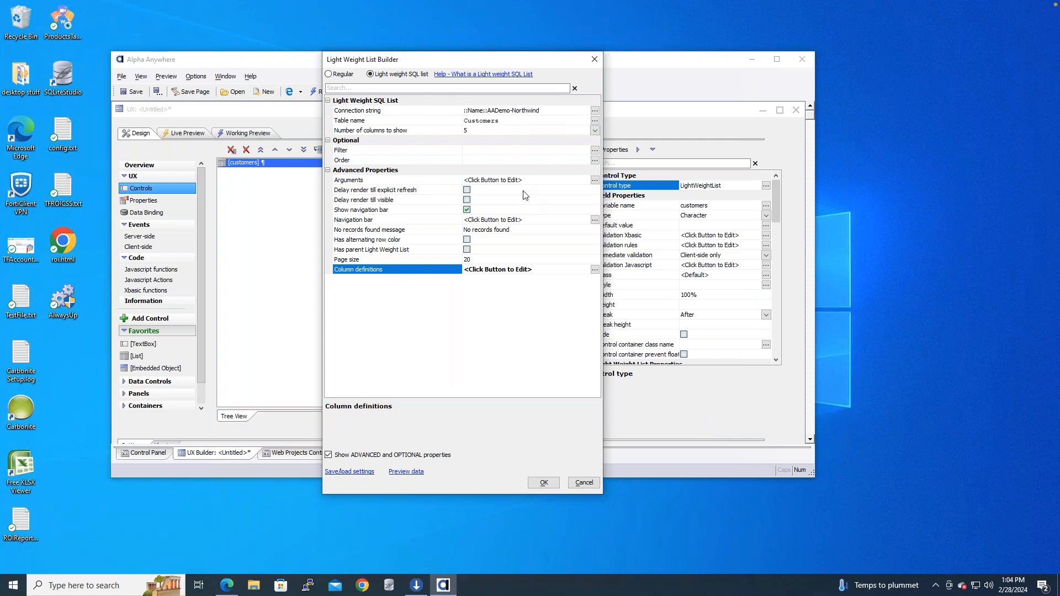
Accept the list settings and save the component as lWLcontrol with its security set to Always Allowed
click(544, 484)
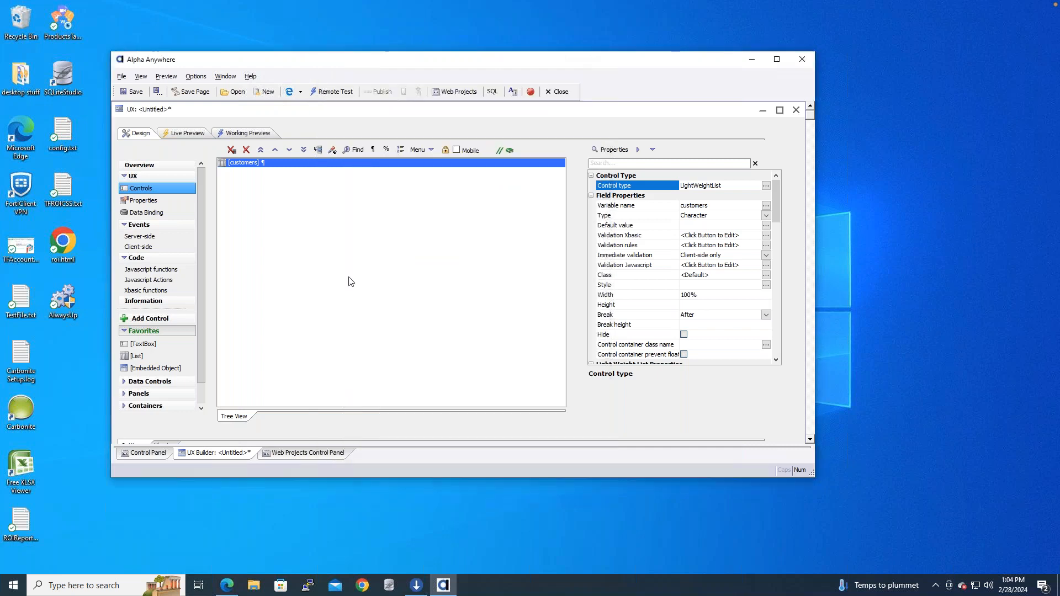
click(133, 92)
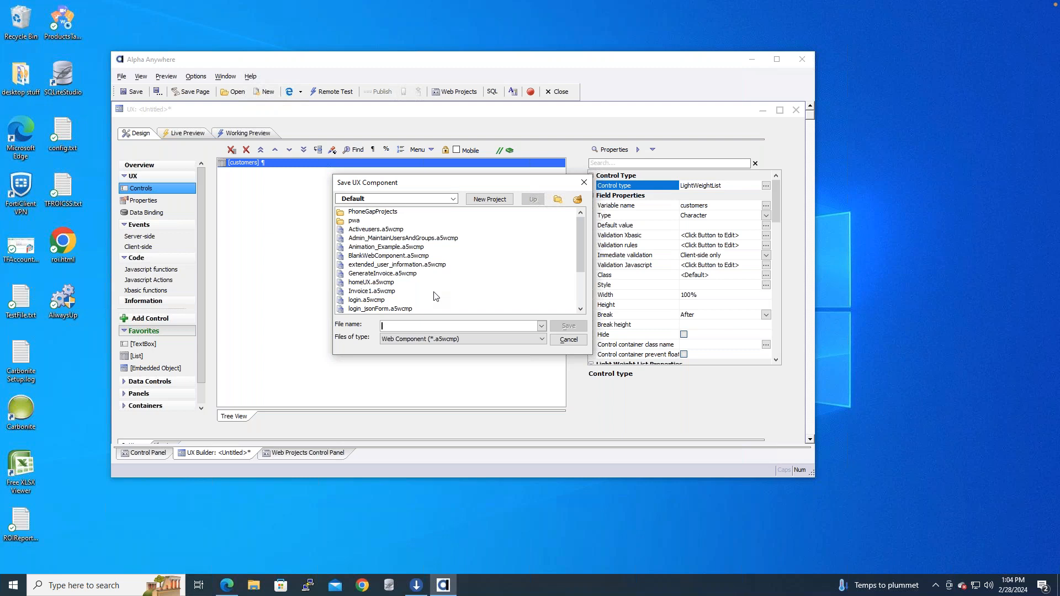
text(lWLc)
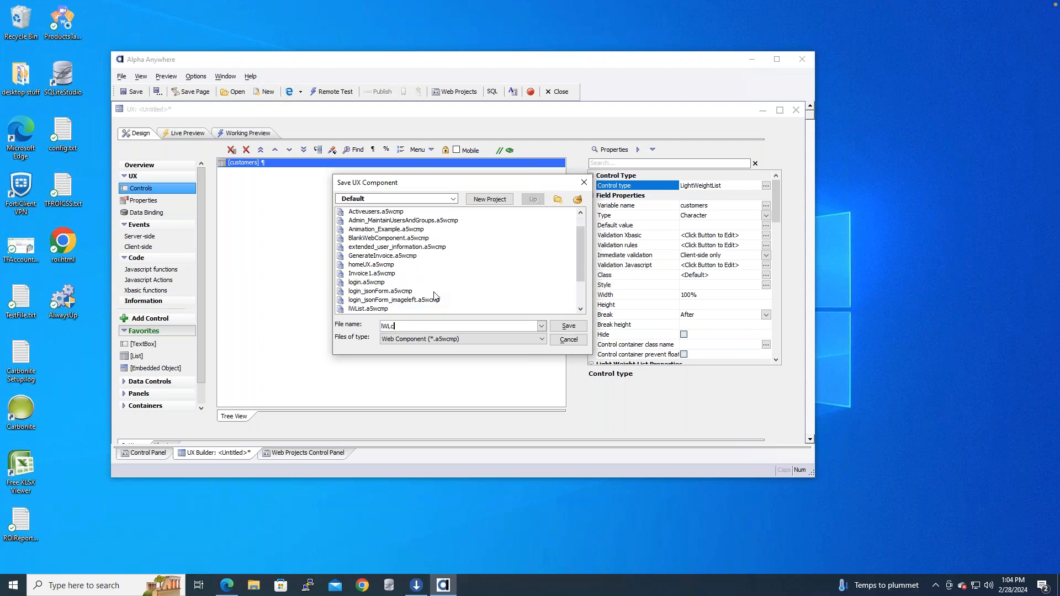
text(ontrol)
key(Return)
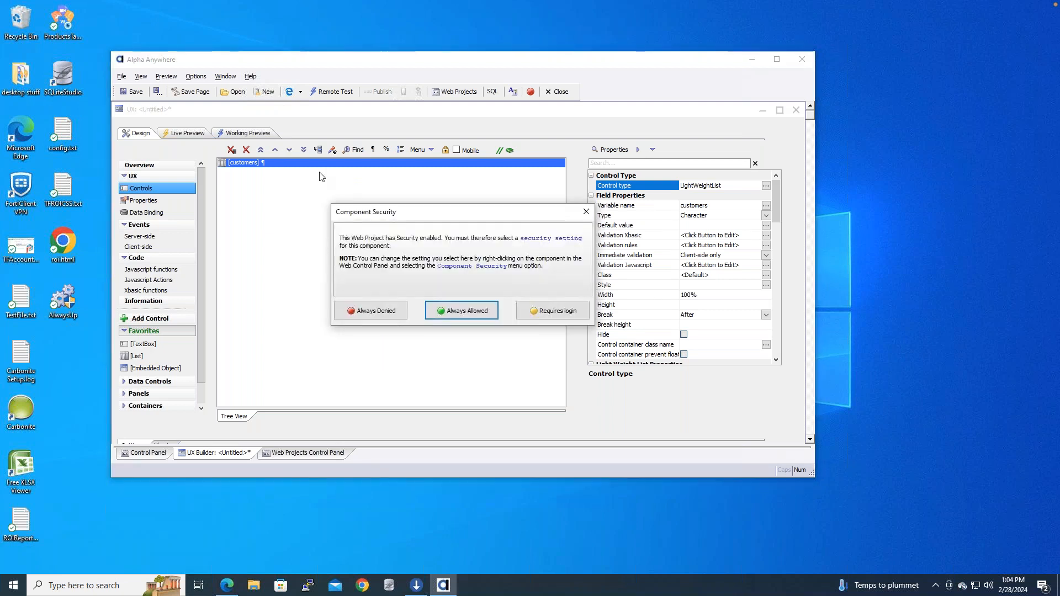
click(478, 313)
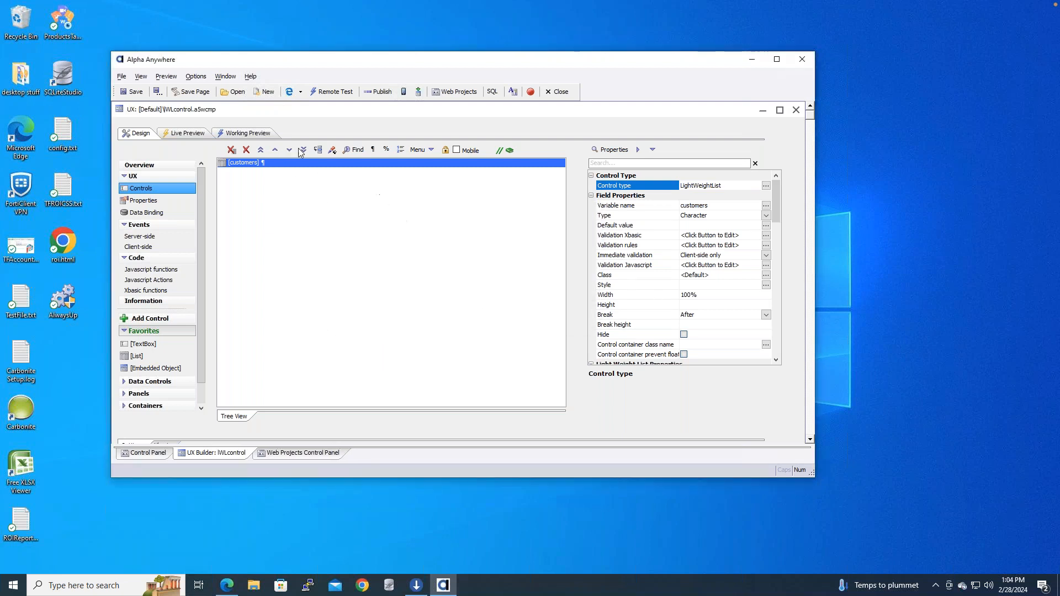
Run the component in Working Preview and browse the customer records, moving between rows of the CompanyName column
click(261, 137)
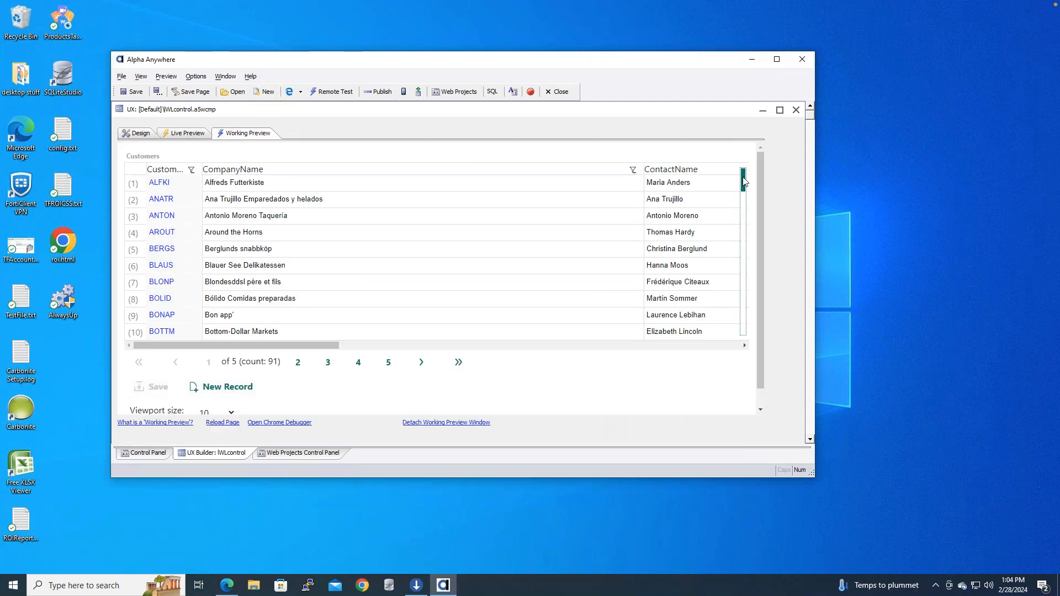
drag(744, 181, 745, 223)
scroll(510, 232, down, 5)
click(227, 253)
key(Down)
key(Down)
key(Down)
key(Down)
key(Up)
key(Up)
key(Up)
key(Up)
key(Up)
key(Up)
key(Up)
key(Up)
scroll(444, 240, up, 3)
scroll(408, 237, up, 2)
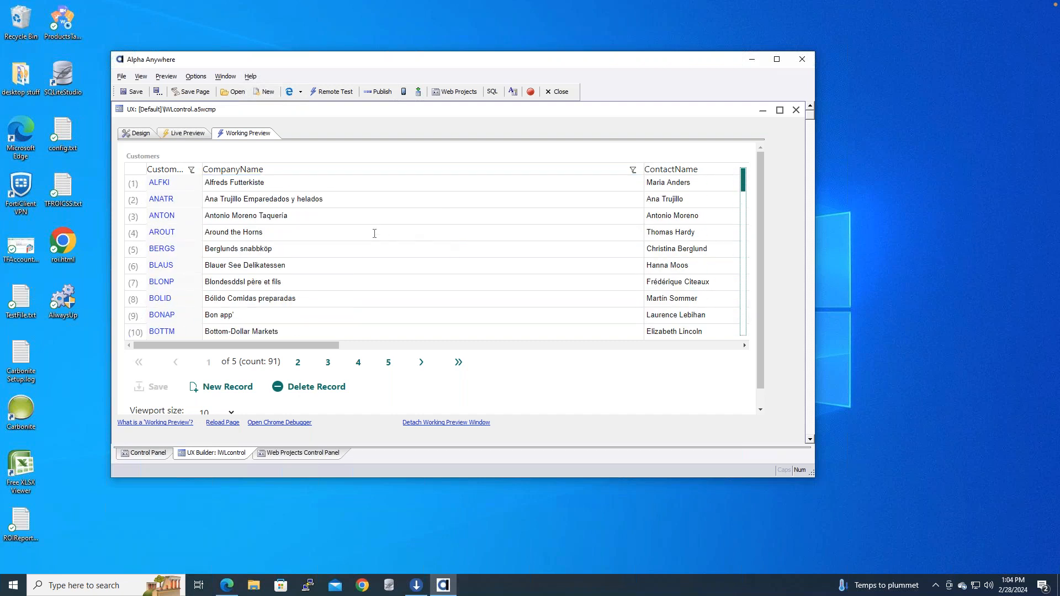
click(380, 296)
scroll(386, 276, down, 4)
click(399, 293)
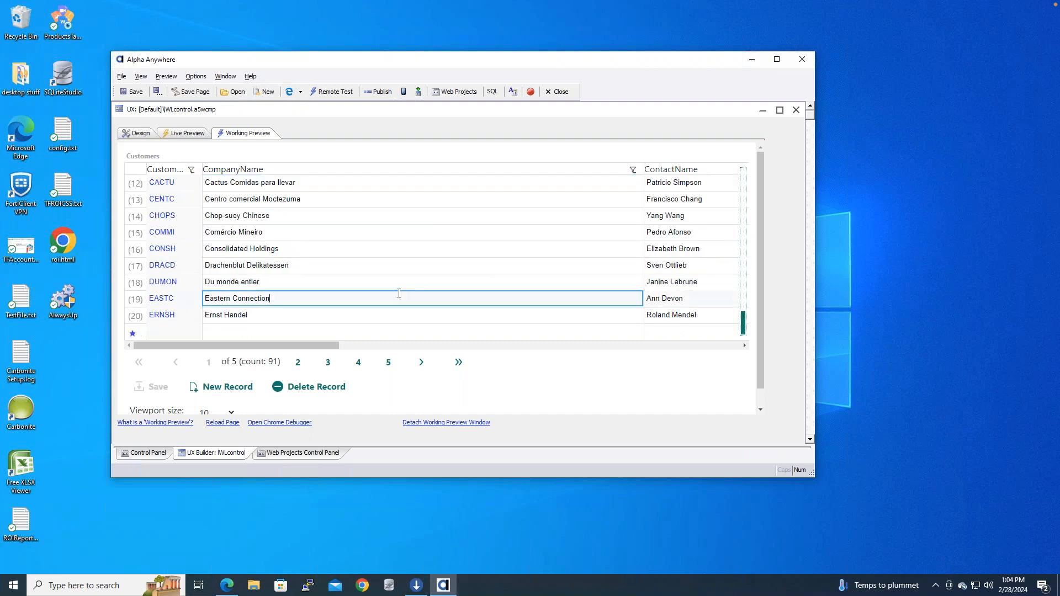
Look through the customer rows and the paging, record and viewport size controls beneath the list
scroll(398, 245, up, 5)
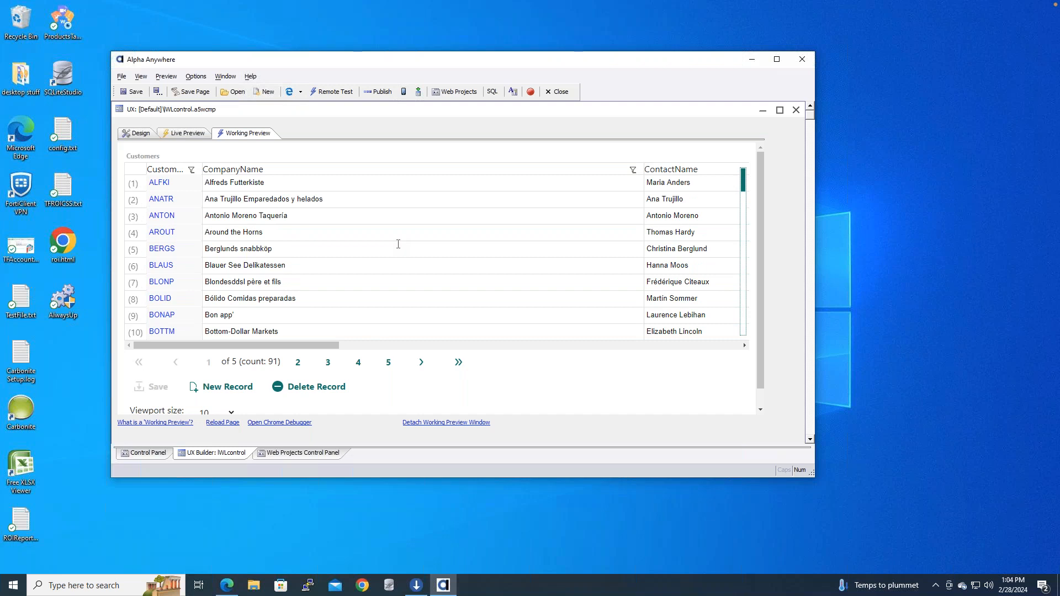
scroll(398, 245, down, 3)
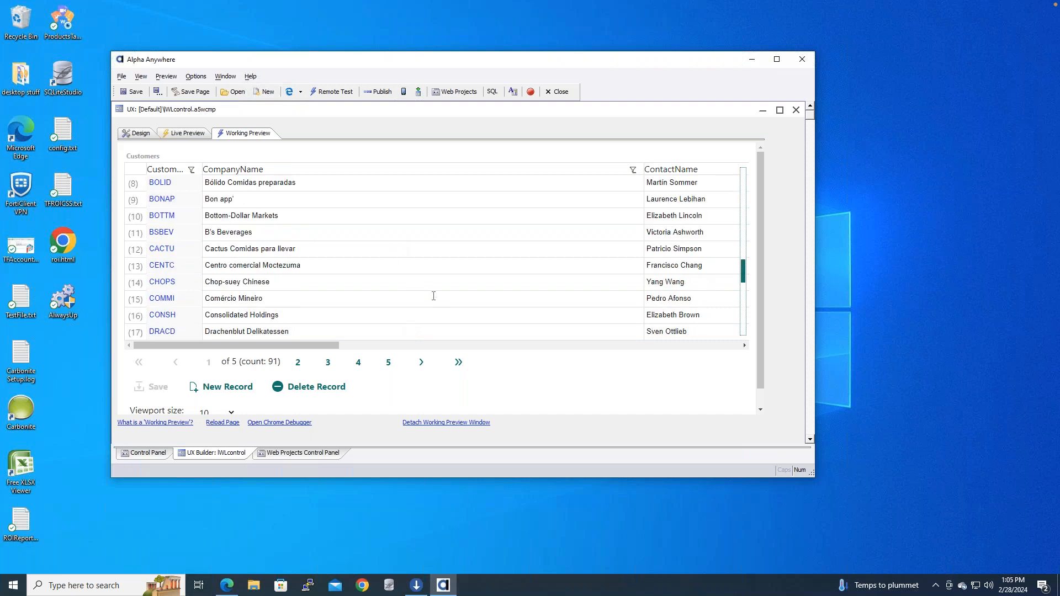
scroll(433, 296, up, 3)
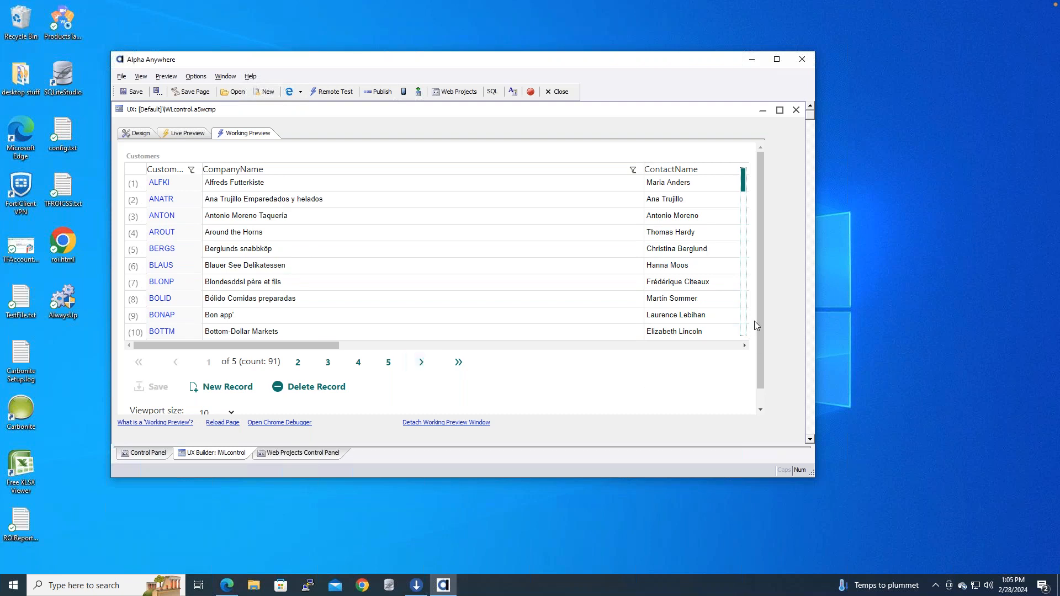
scroll(760, 331, down, 1)
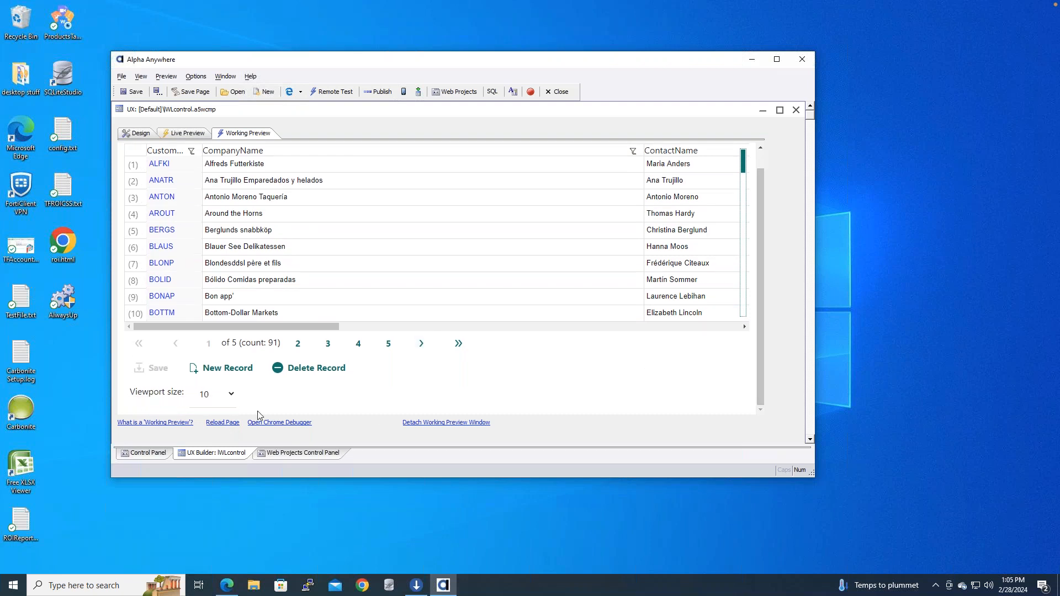
Return to the component design and add a second LightWeightList control named orders
click(141, 136)
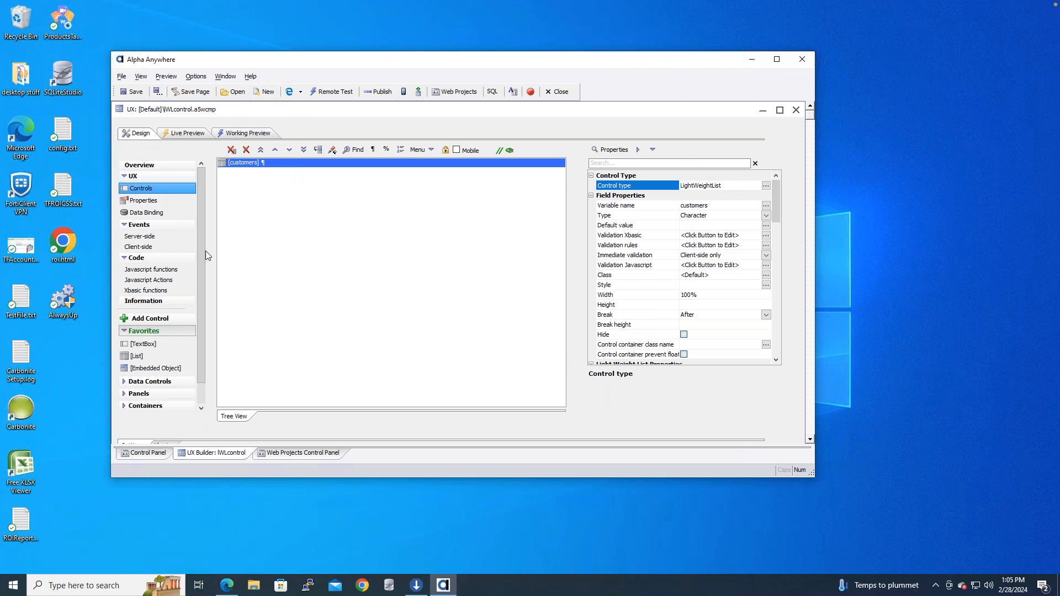
click(169, 319)
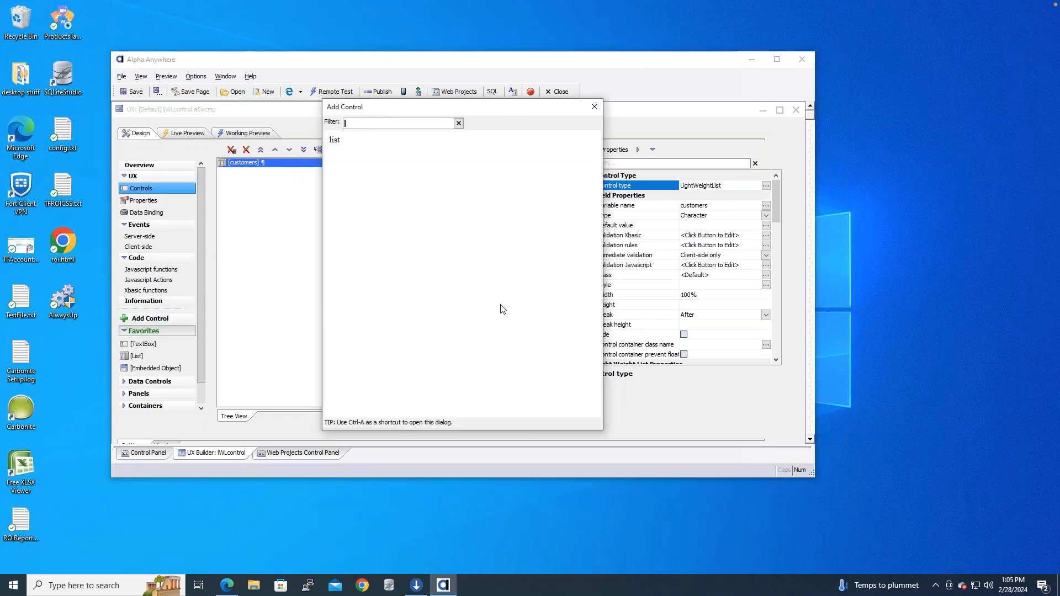
text(light)
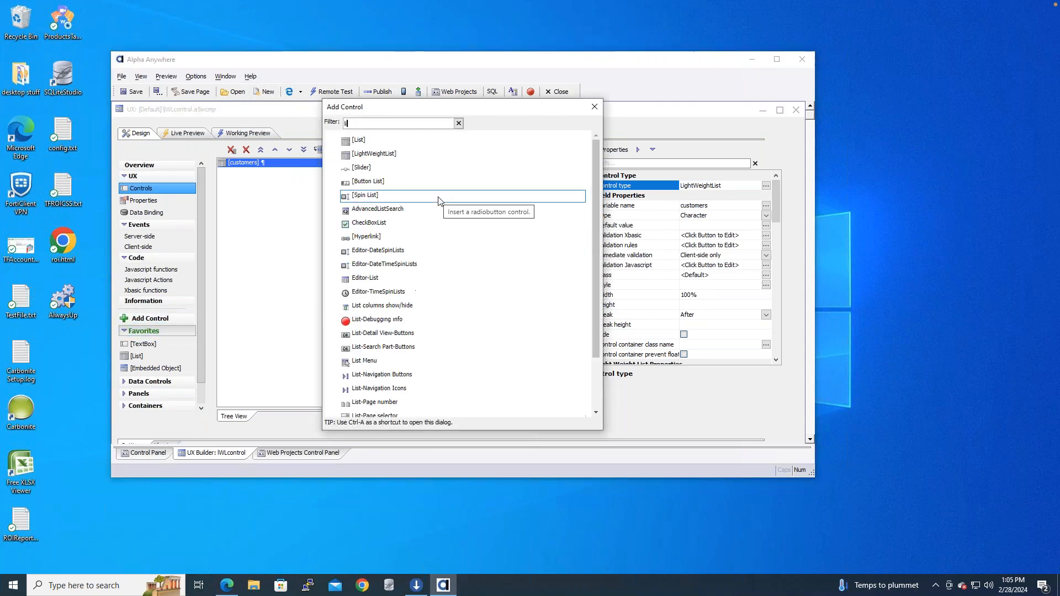
key(Down)
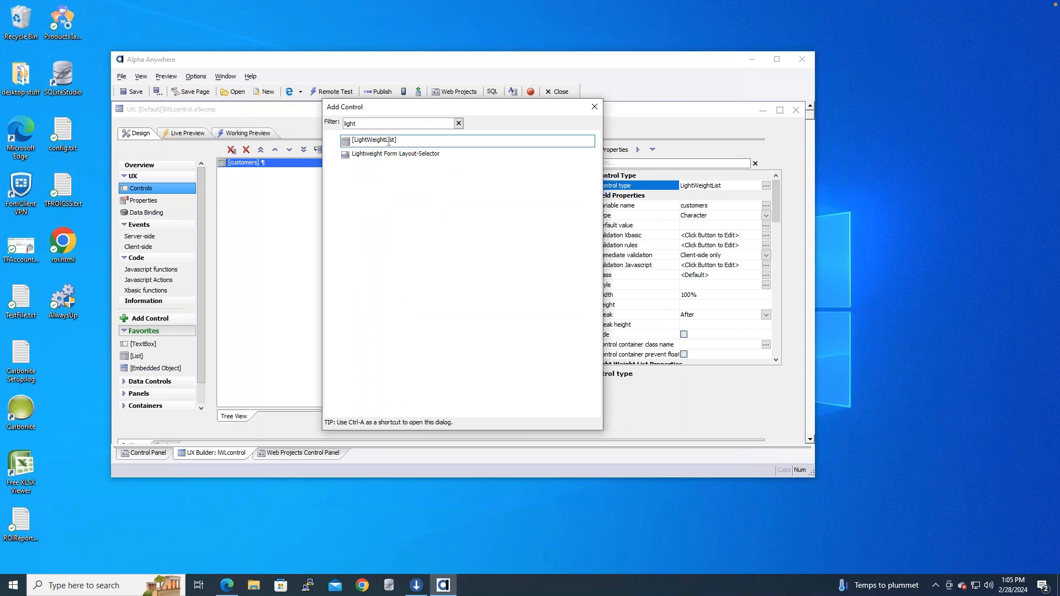
double_click(389, 142)
text(orders)
key(Return)
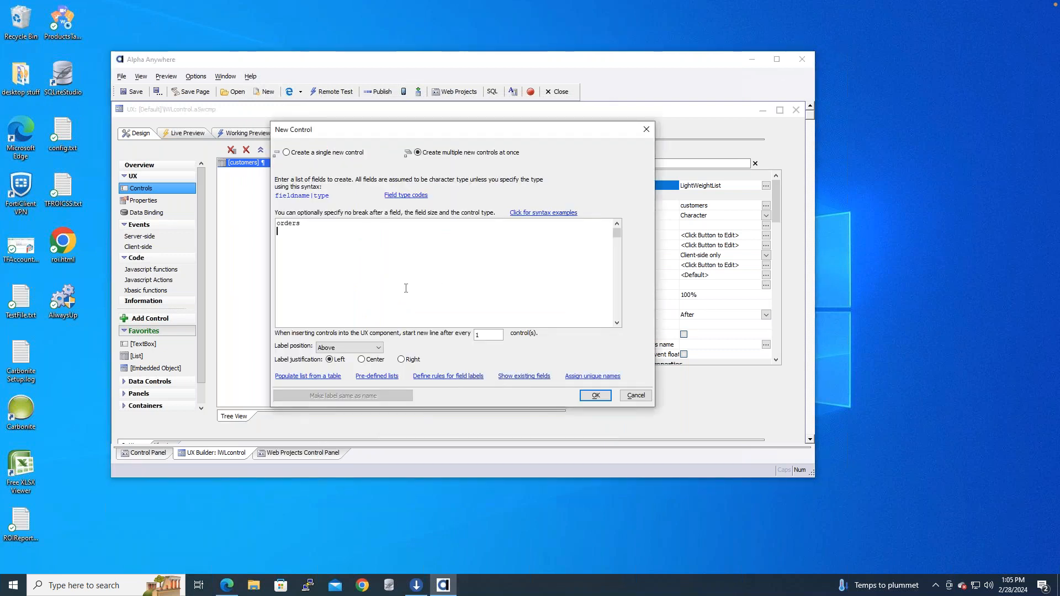
click(595, 395)
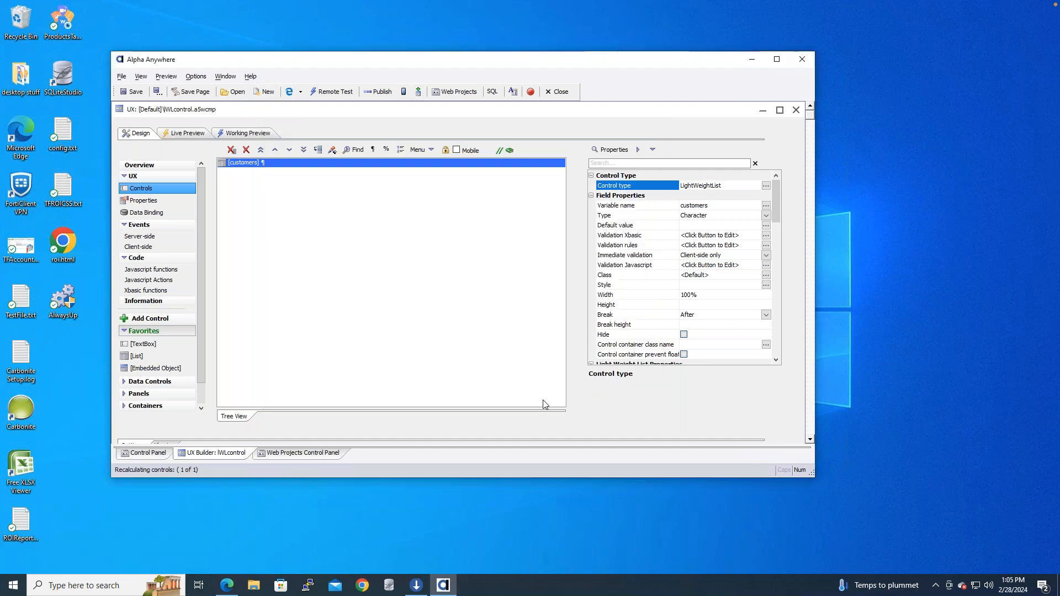
Connect the orders list to the AADemo-Northwind database and set its source table to Orders
double_click(425, 173)
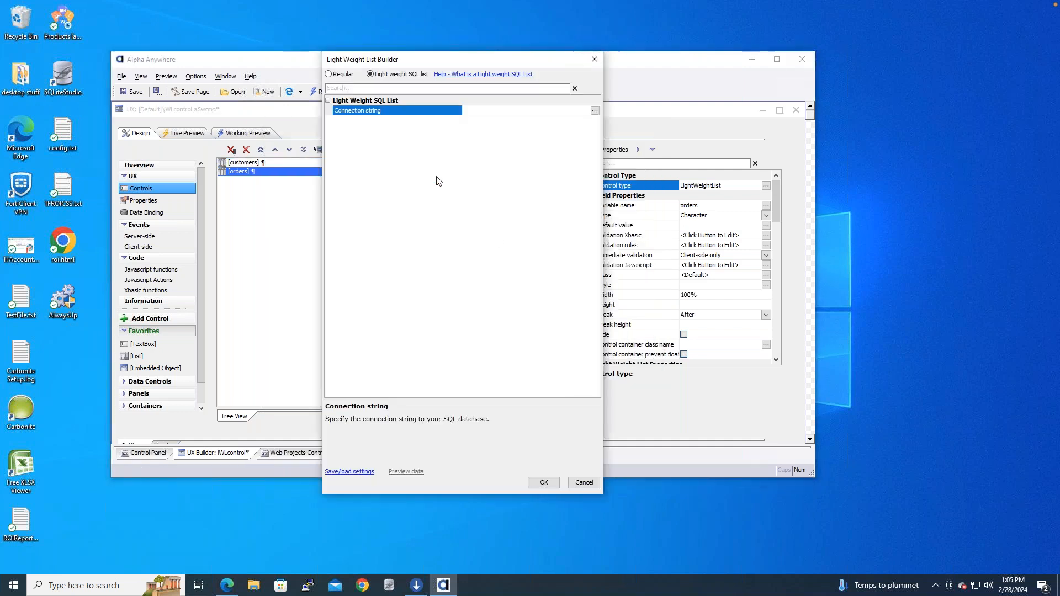
click(594, 113)
click(297, 190)
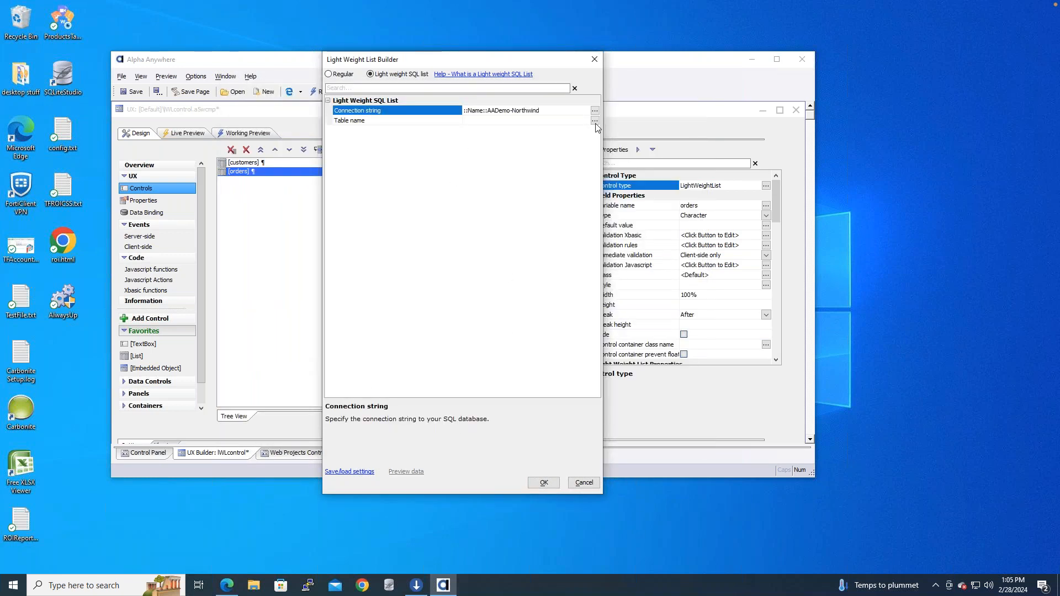
click(595, 122)
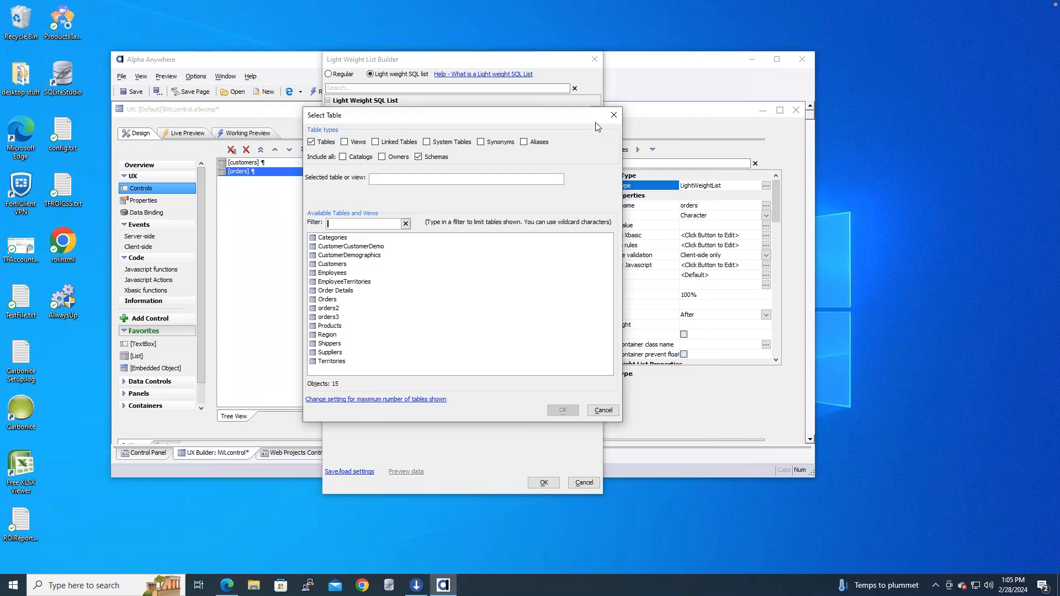
click(331, 299)
click(561, 412)
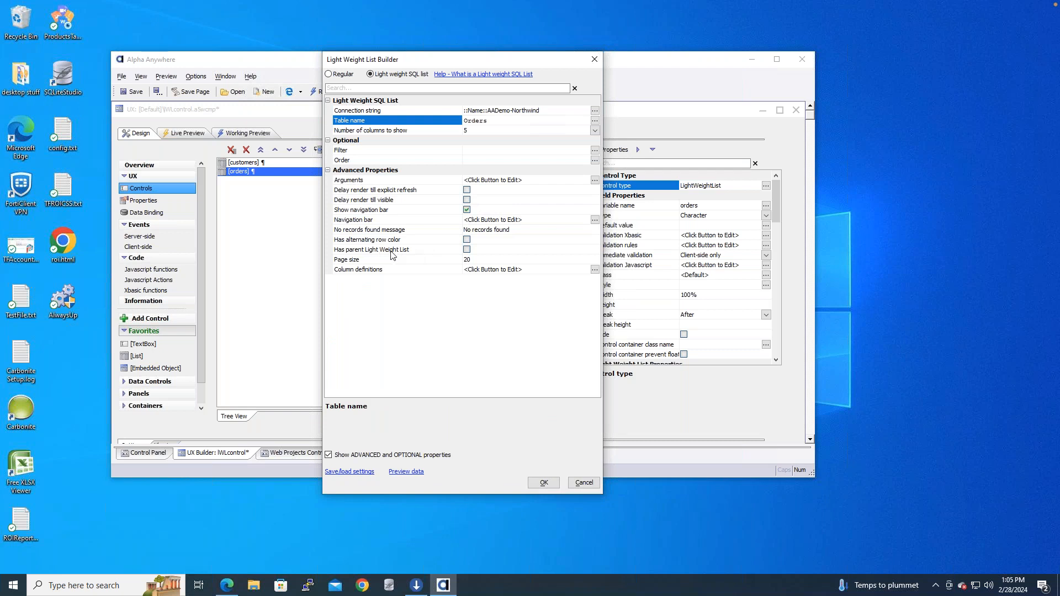
Link the orders list to the parent list customers through the CustomerID field and accept the list settings
click(466, 251)
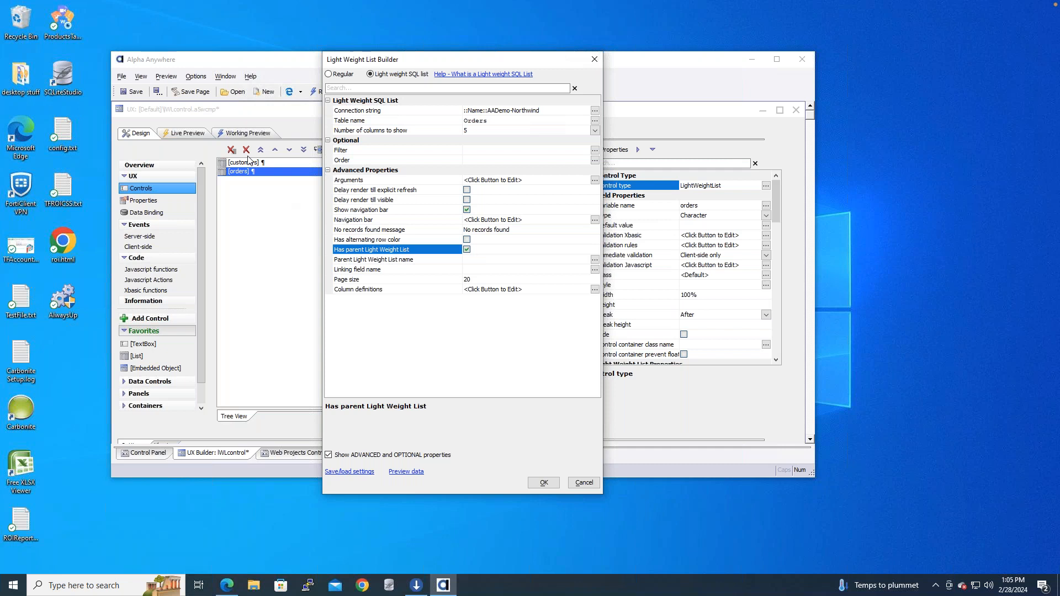
click(595, 260)
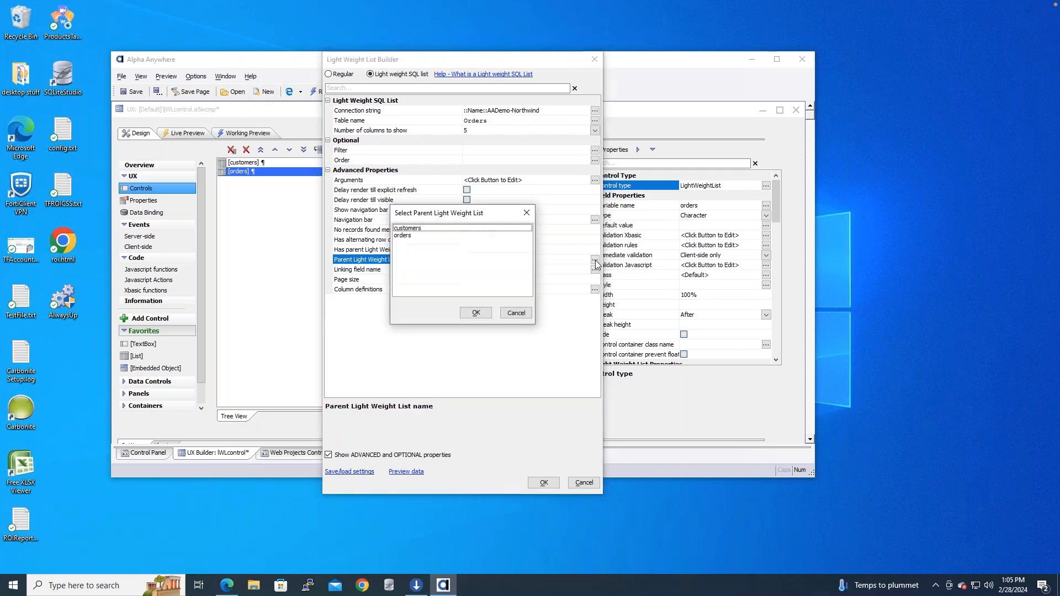
click(436, 229)
click(476, 313)
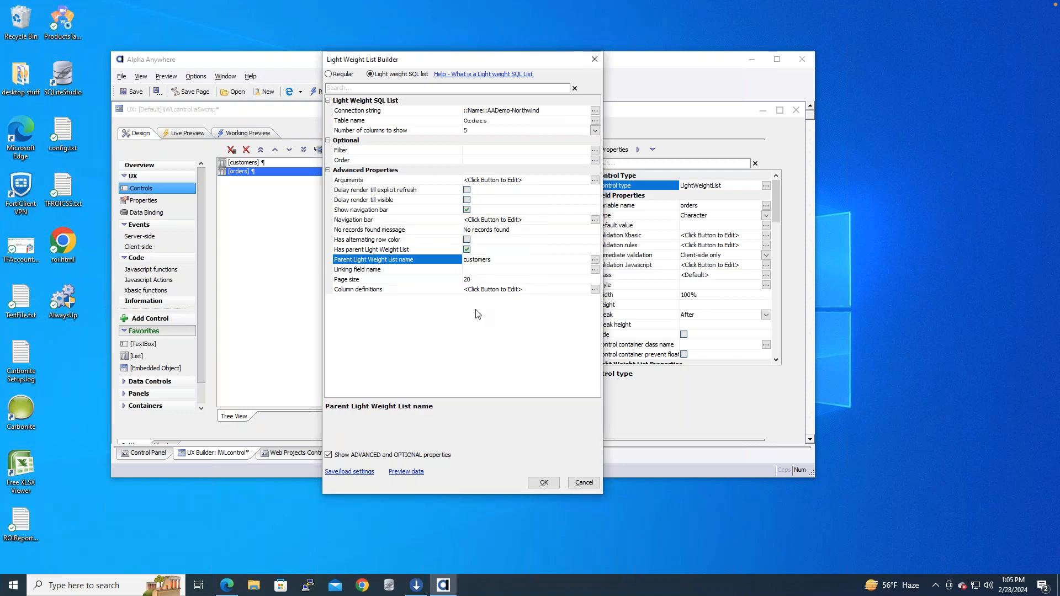
click(395, 271)
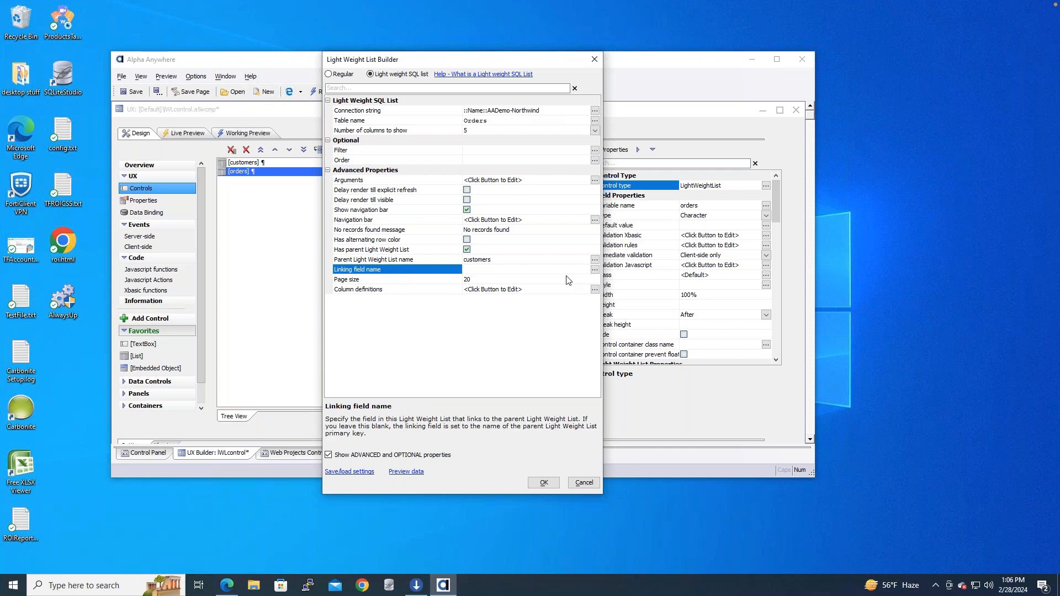
click(594, 270)
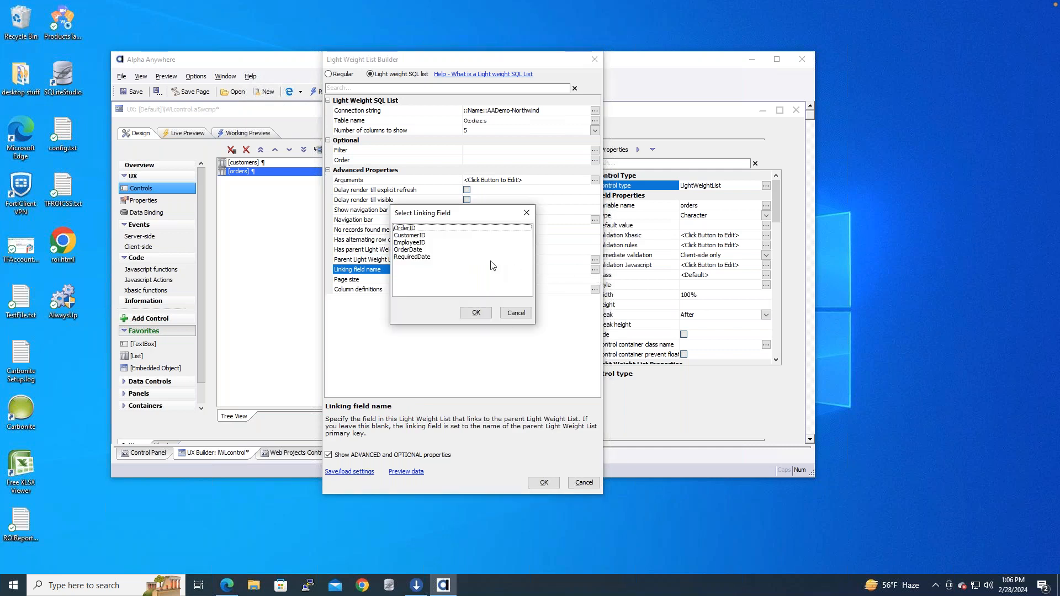
click(445, 237)
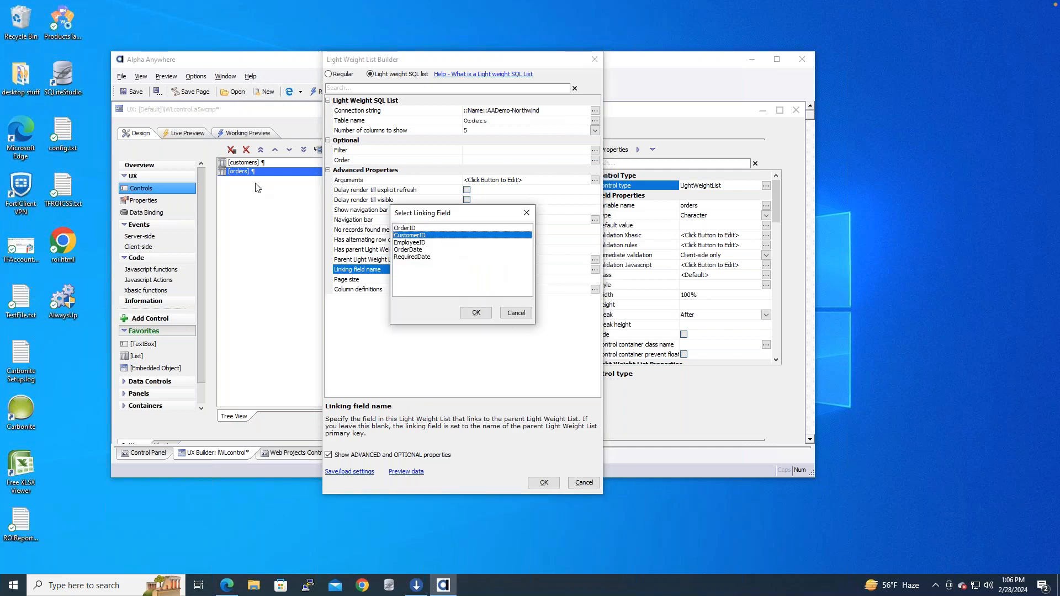
click(476, 312)
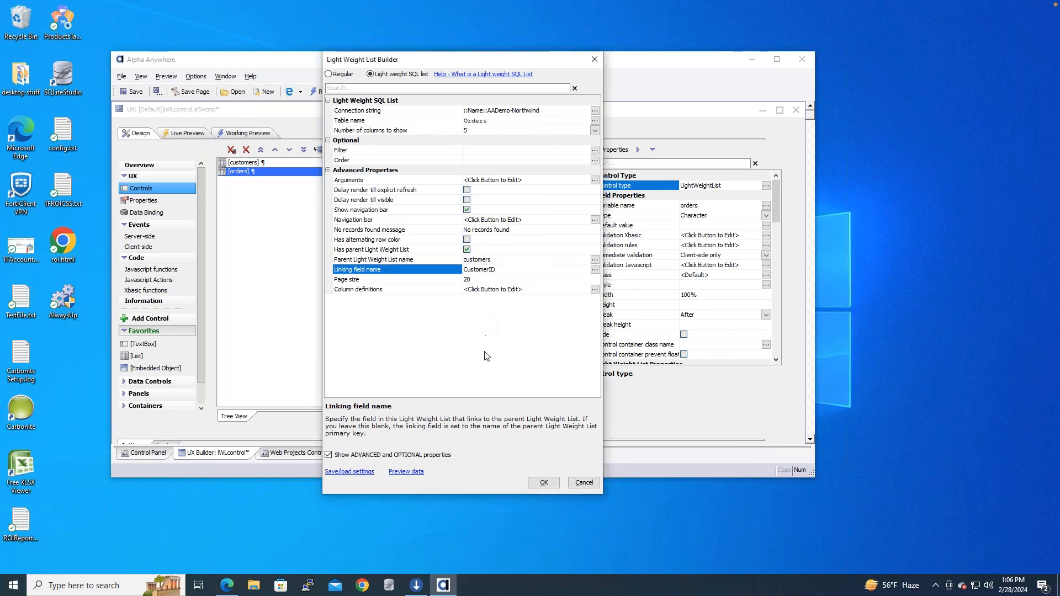
click(549, 485)
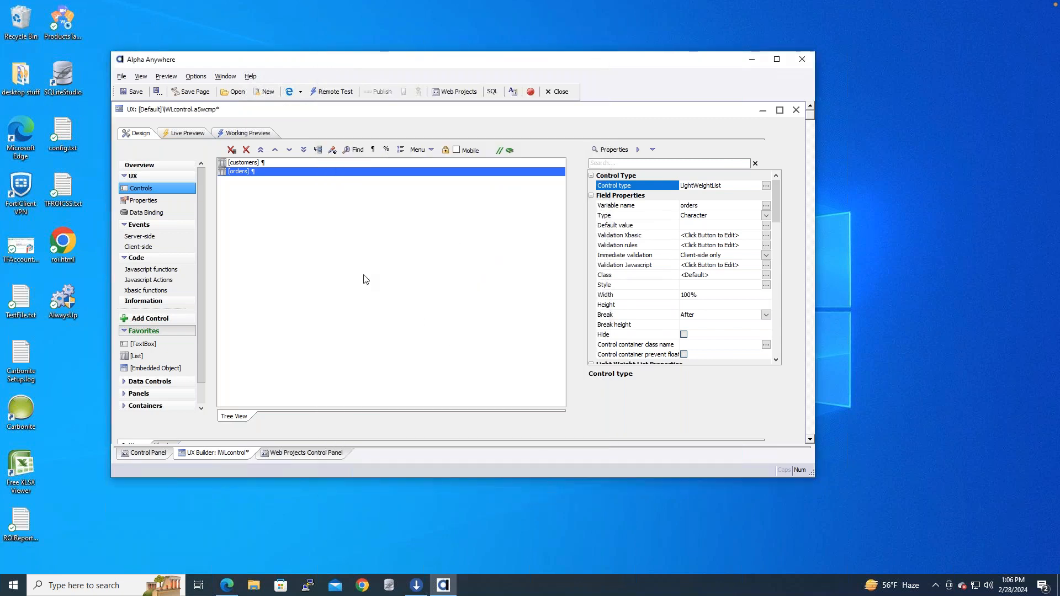
Run the component in Working Preview, select customer ANATR to examine its linked orders, and try the customers list's New Record command
click(255, 134)
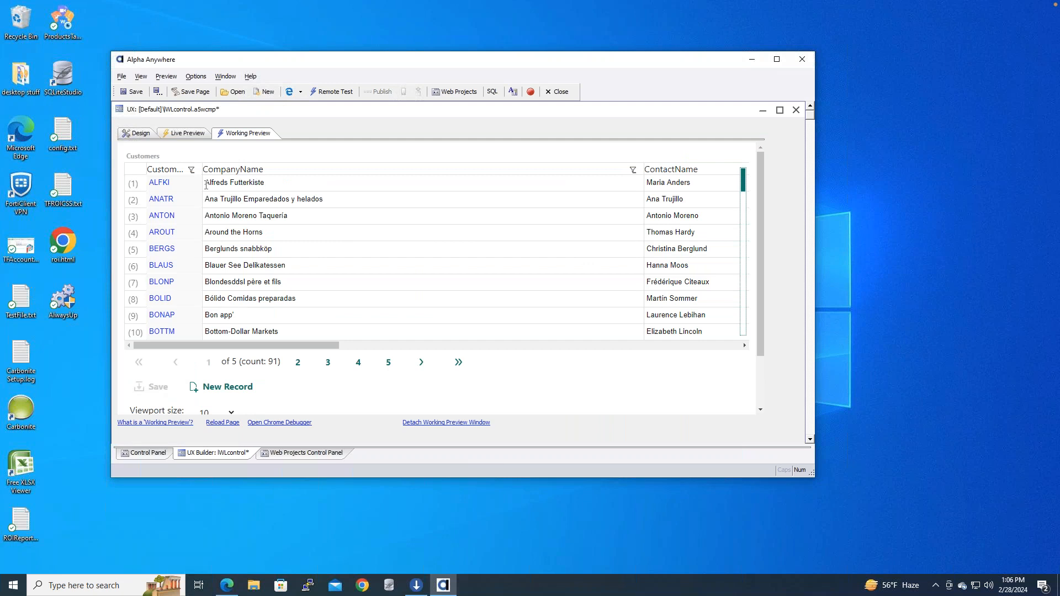
click(246, 199)
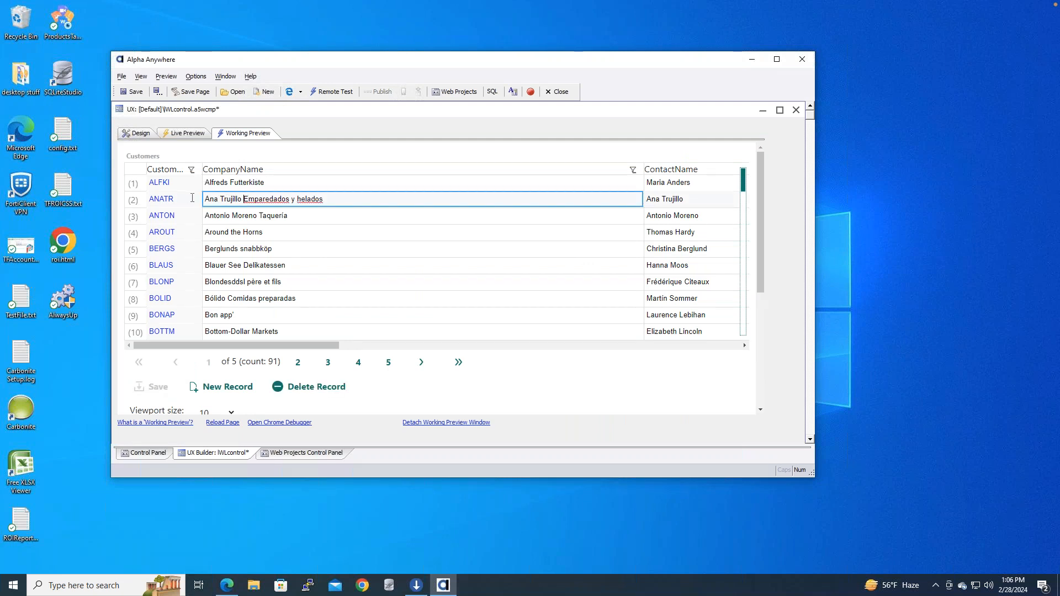
scroll(485, 362, down, 2)
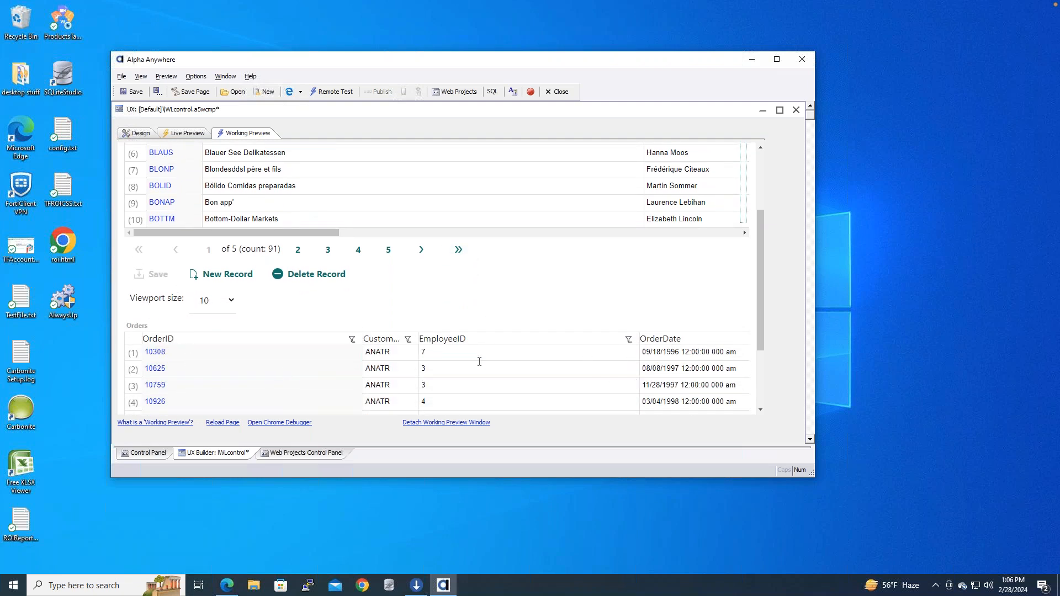
scroll(477, 296, up, 2)
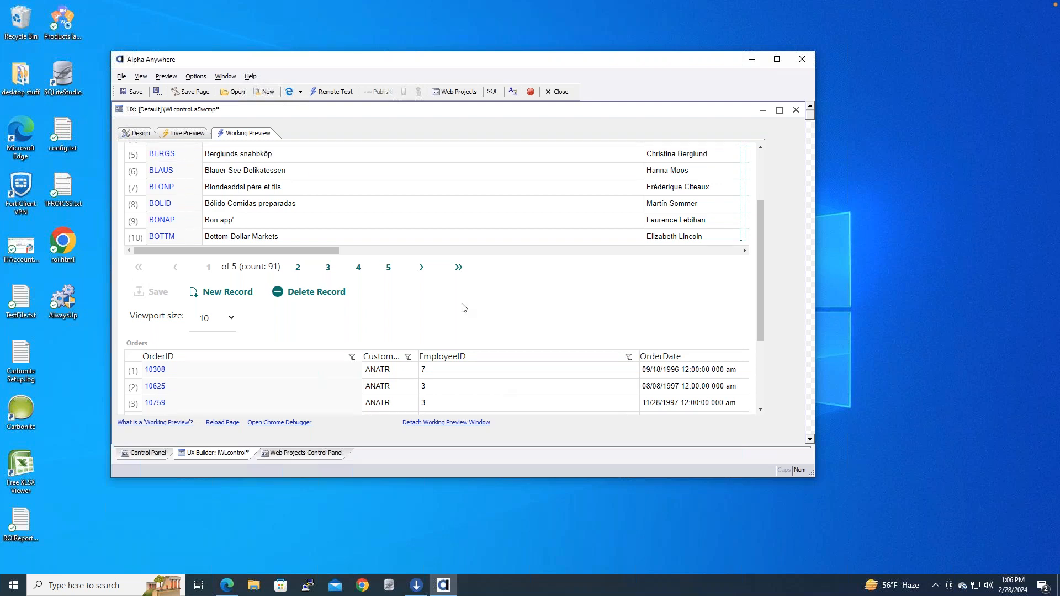
scroll(551, 367, down, 4)
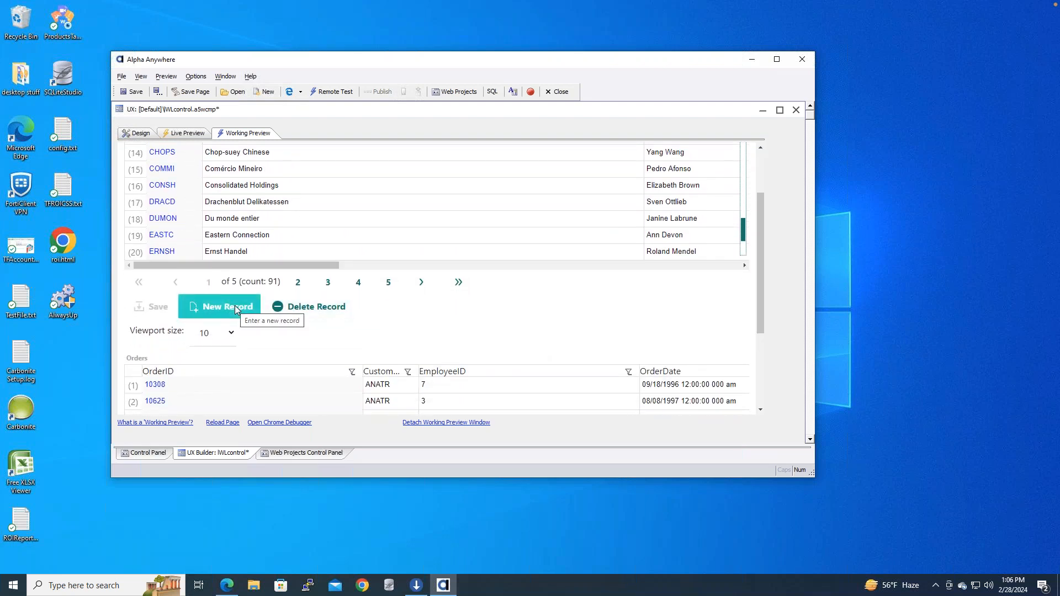
click(234, 308)
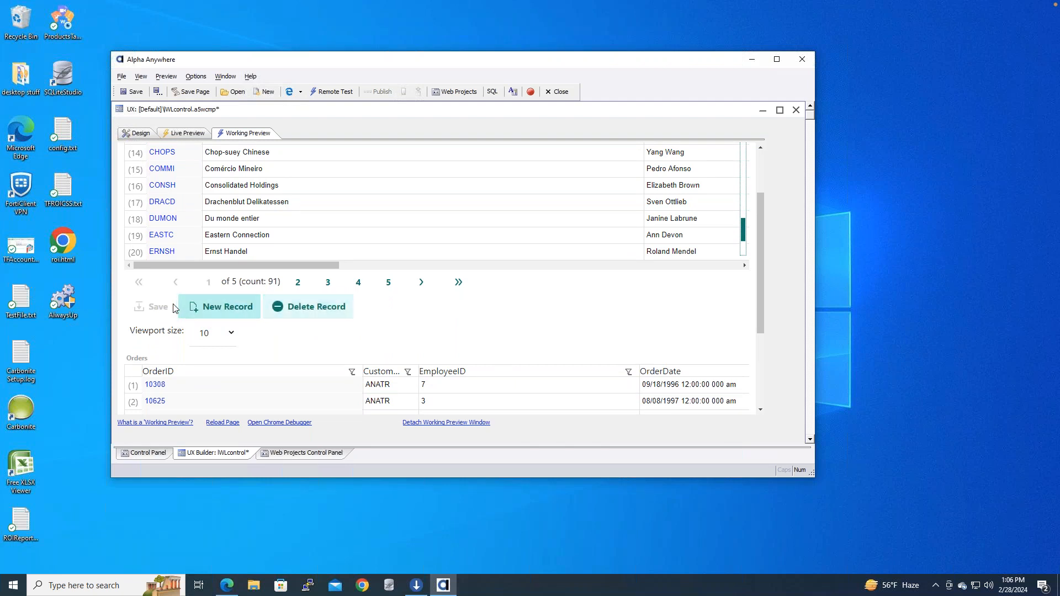
scroll(494, 322, up, 1)
scroll(496, 322, up, 4)
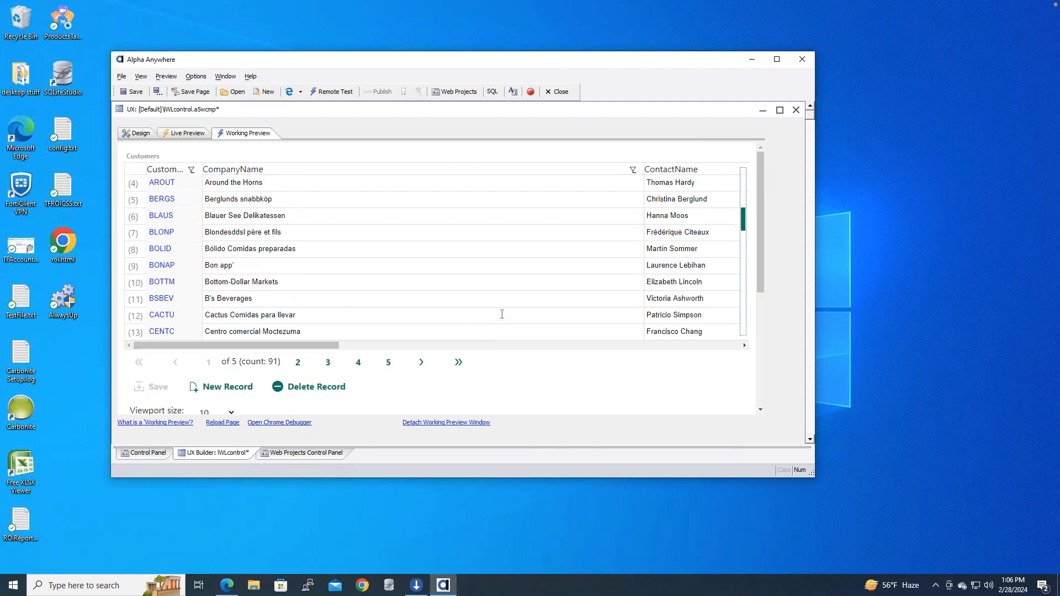
Reopen the orders list's settings in the design and compare the basic properties with the advanced and optional ones
click(141, 135)
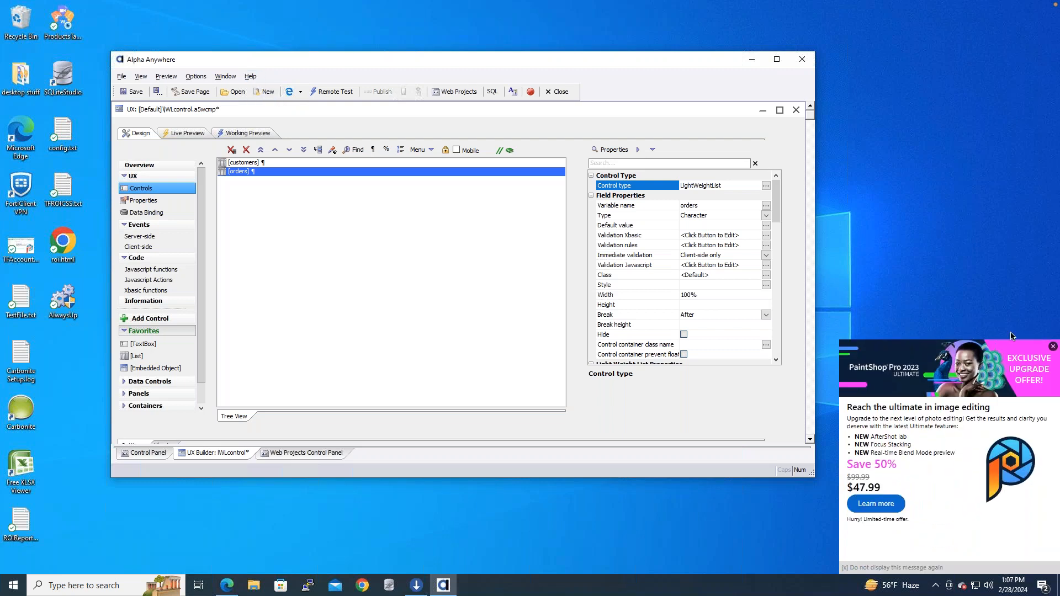
click(1053, 346)
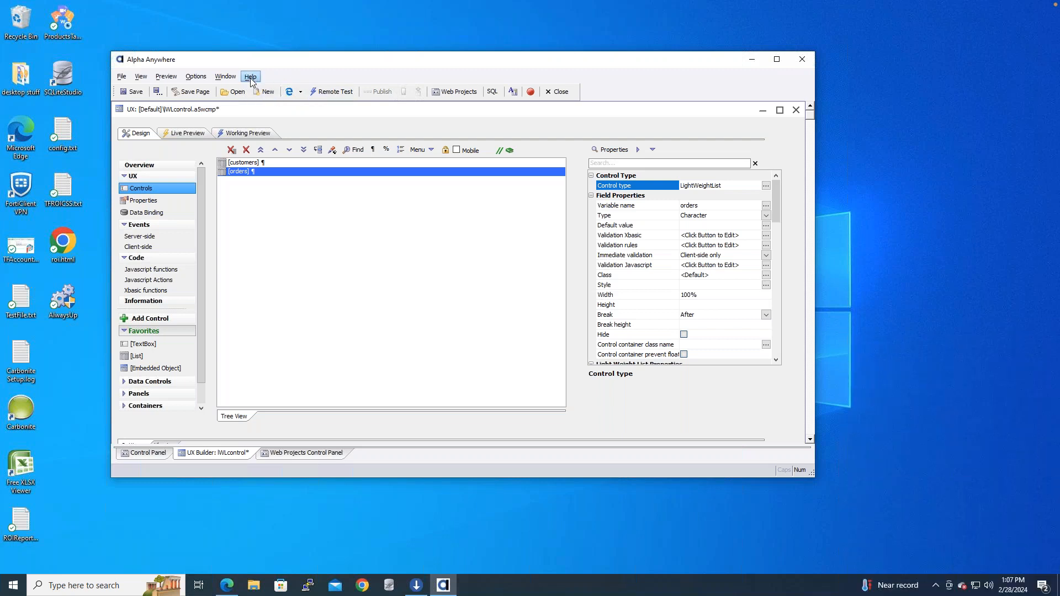
double_click(276, 172)
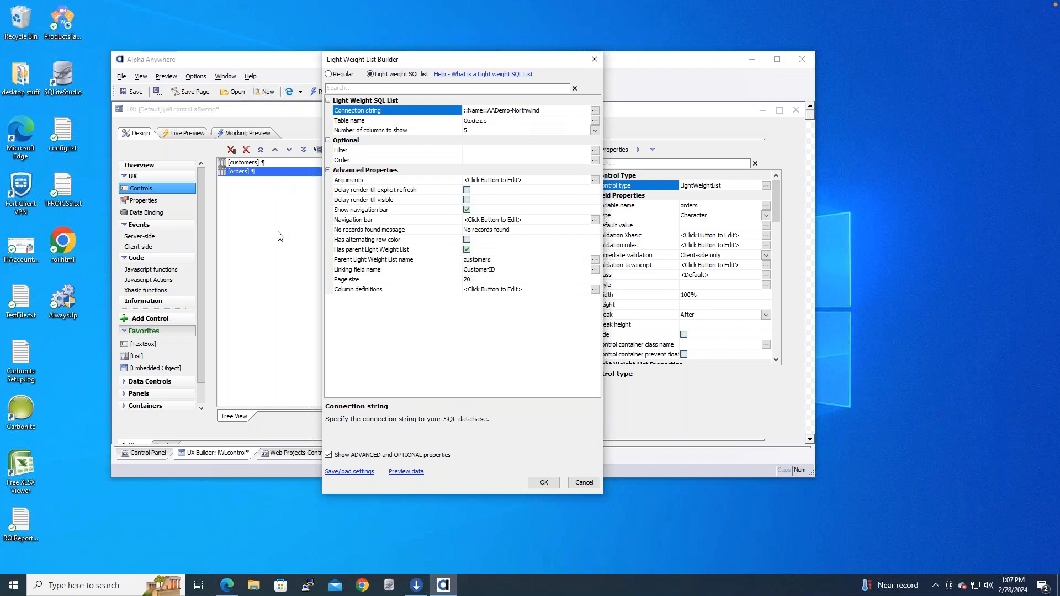
click(328, 456)
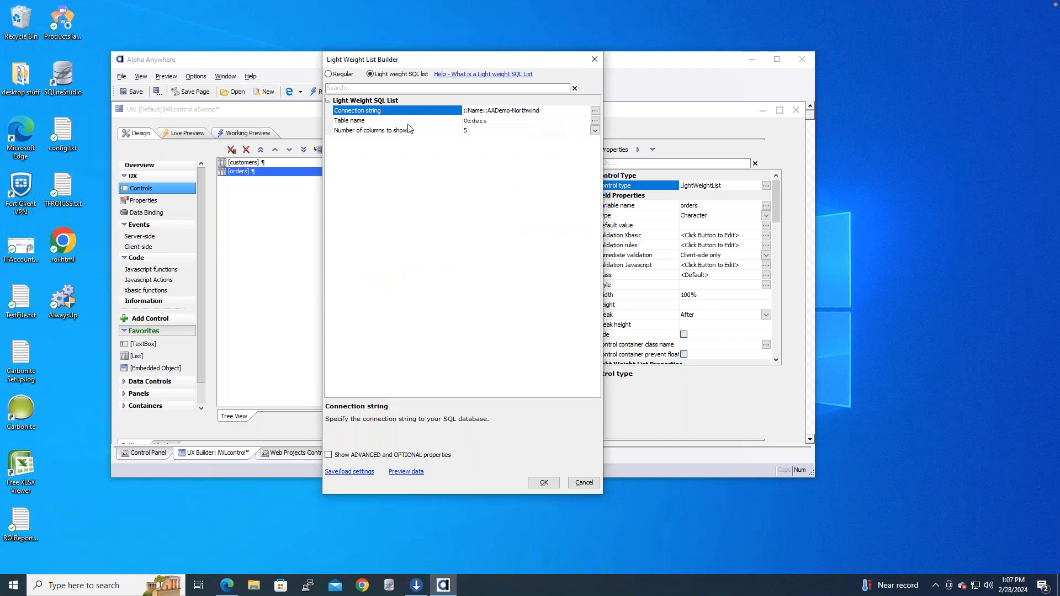
click(329, 455)
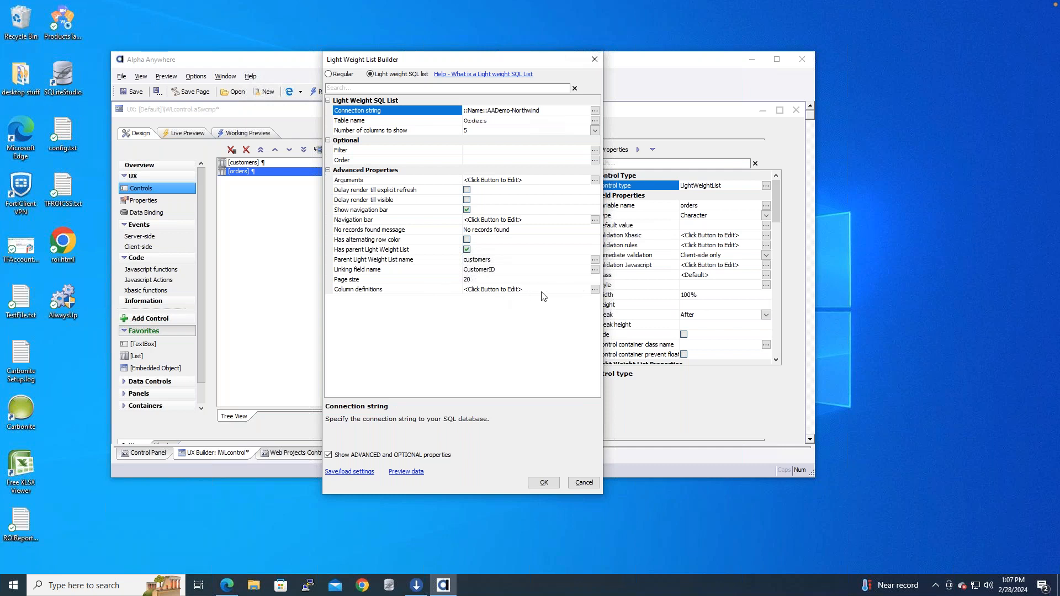
Try hiding the CustomerID column in the orders list's column definitions, discarding the column and list changes
click(573, 293)
click(595, 289)
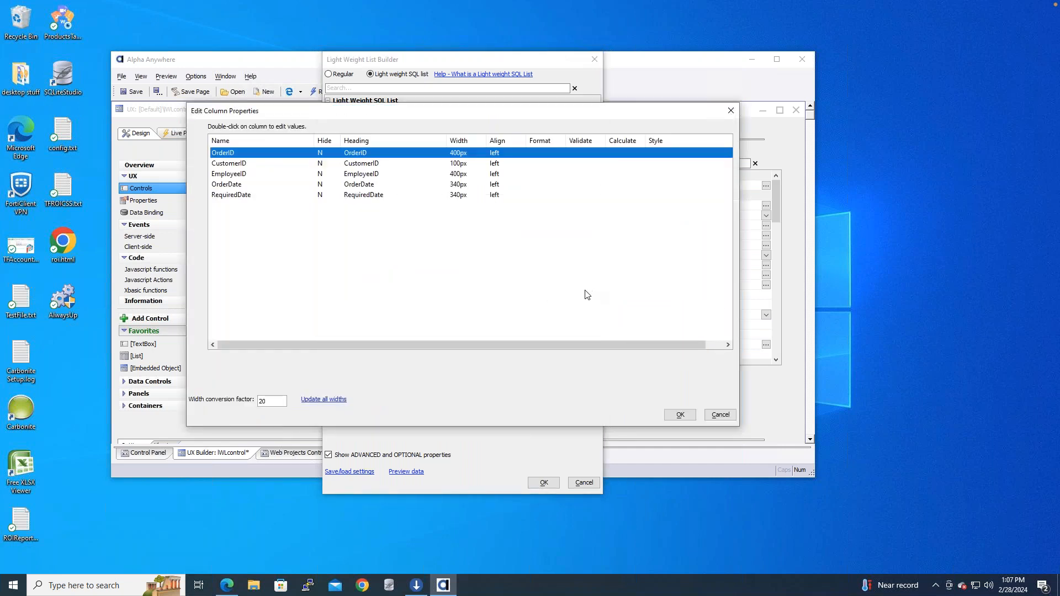
double_click(245, 165)
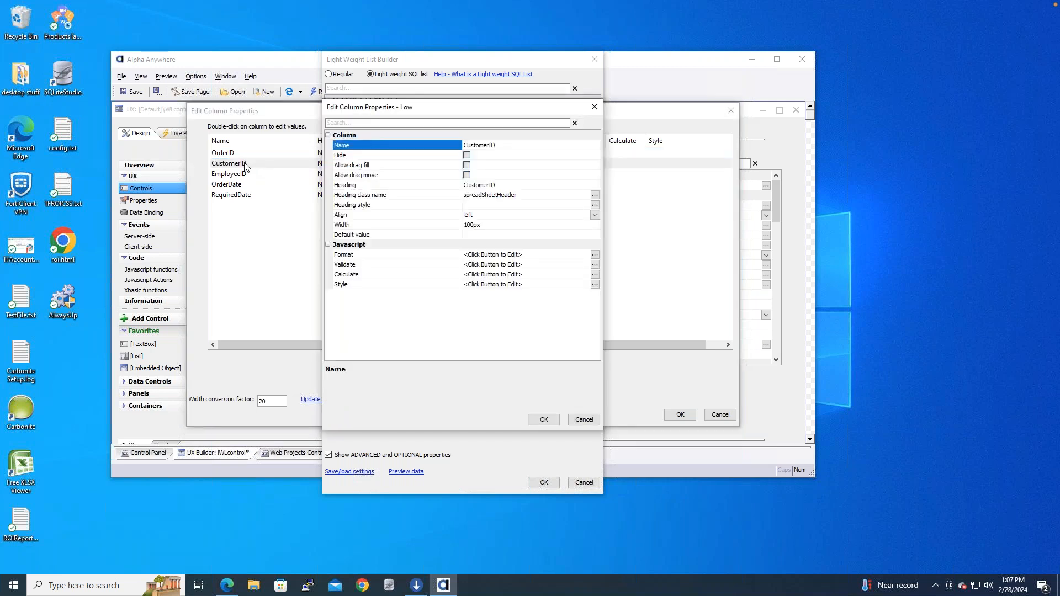
click(467, 156)
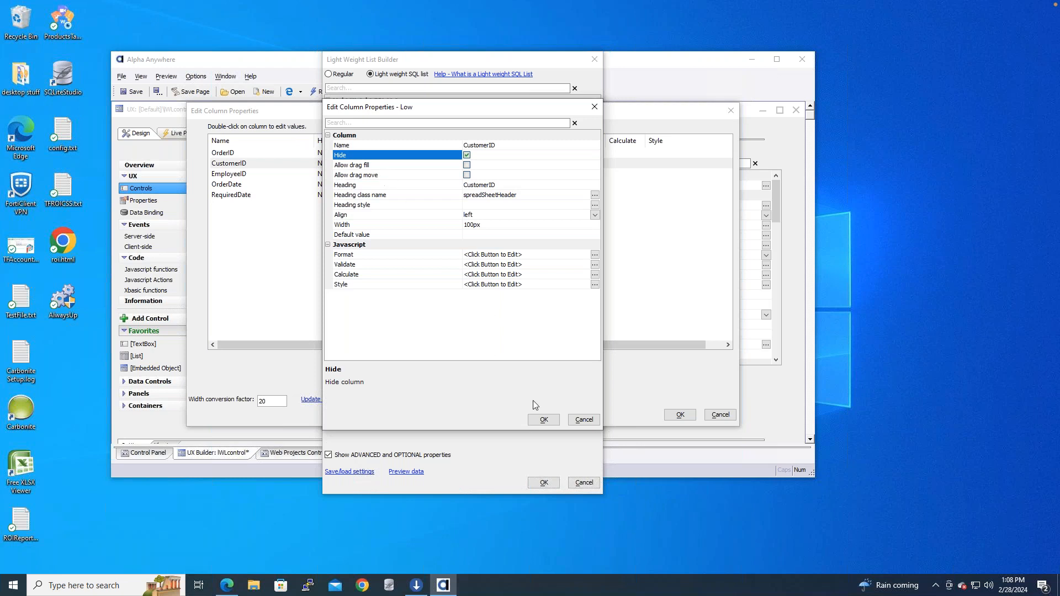
click(544, 421)
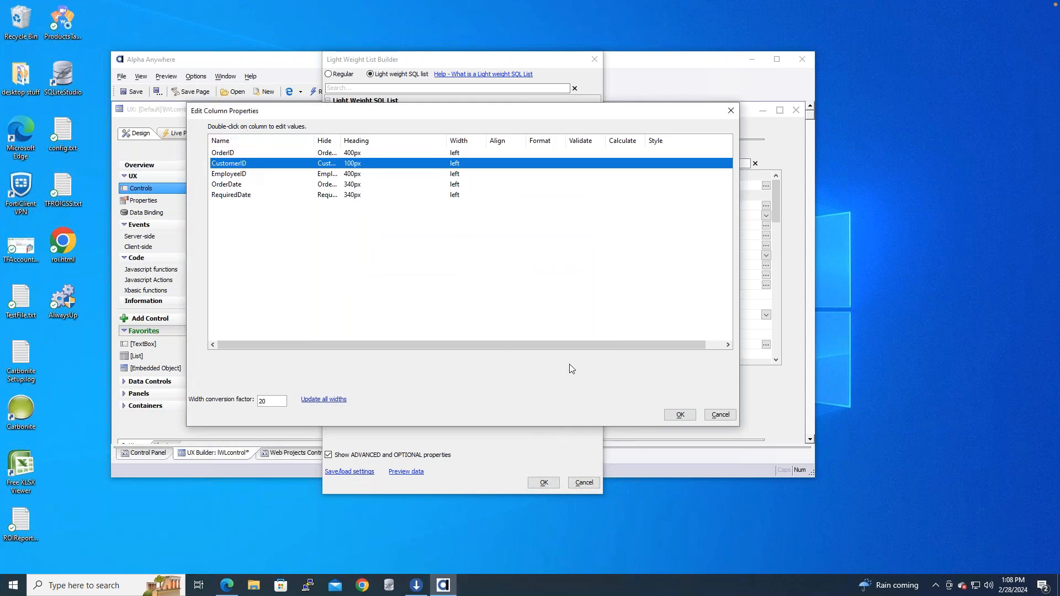
click(721, 415)
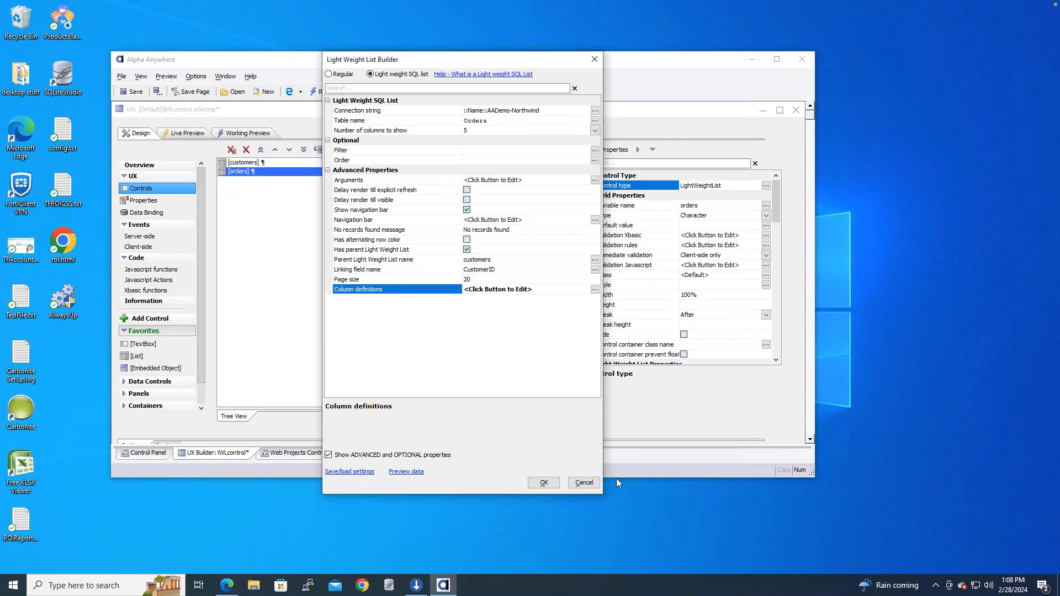
click(584, 483)
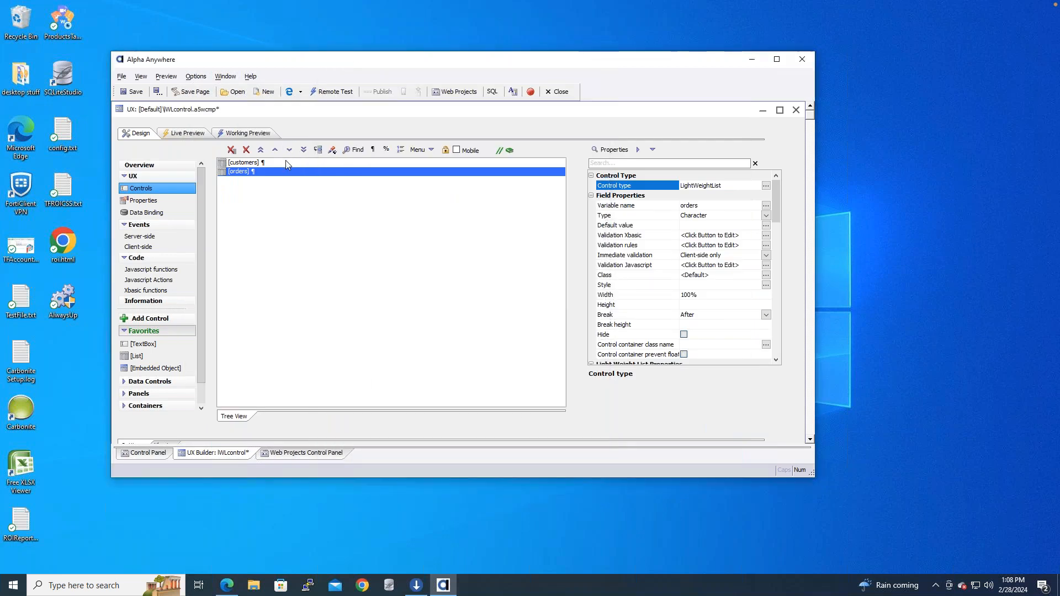
Examine the customers list's column definitions and the properties offered for its CompanyName column, leaving the settings without saving changes
double_click(286, 162)
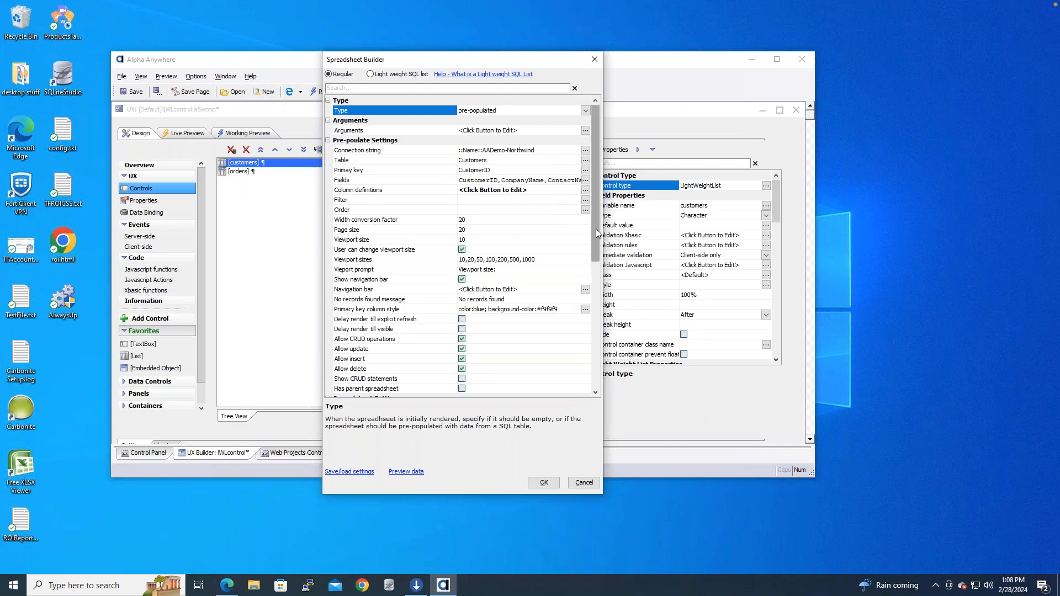
click(586, 190)
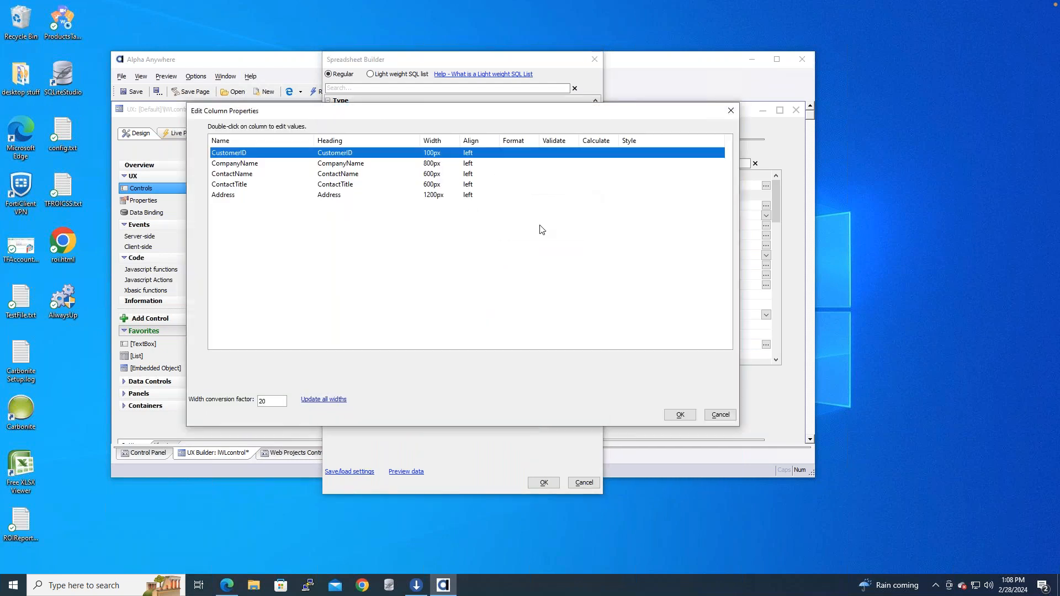
double_click(364, 166)
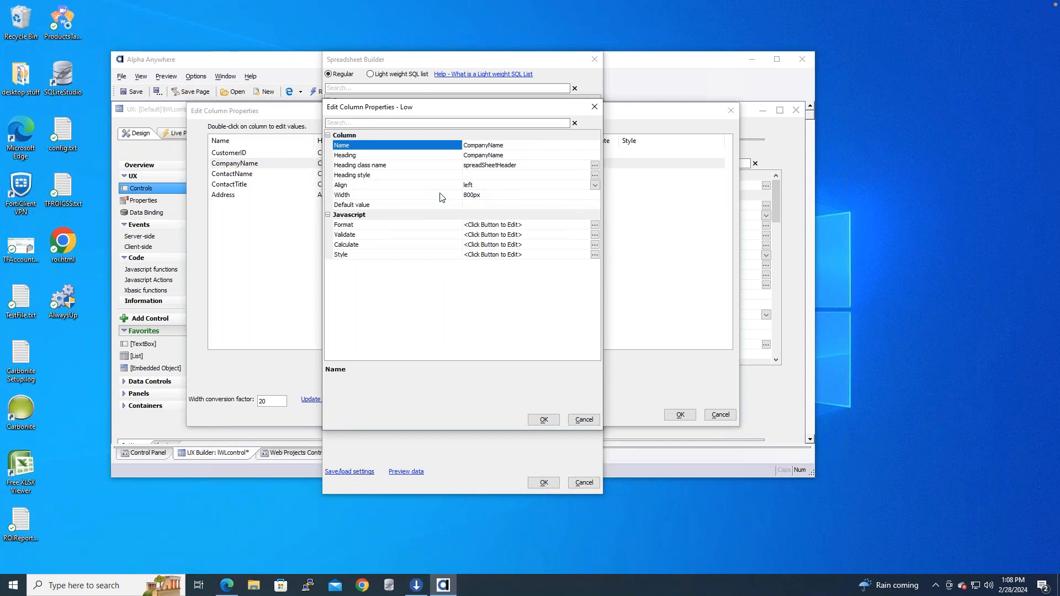
click(594, 107)
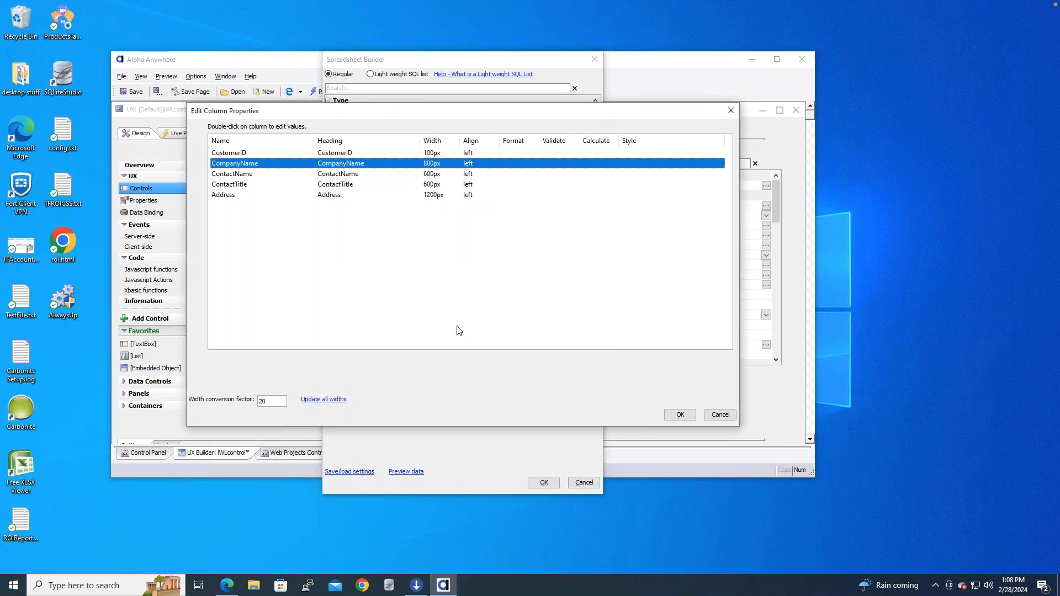
double_click(253, 165)
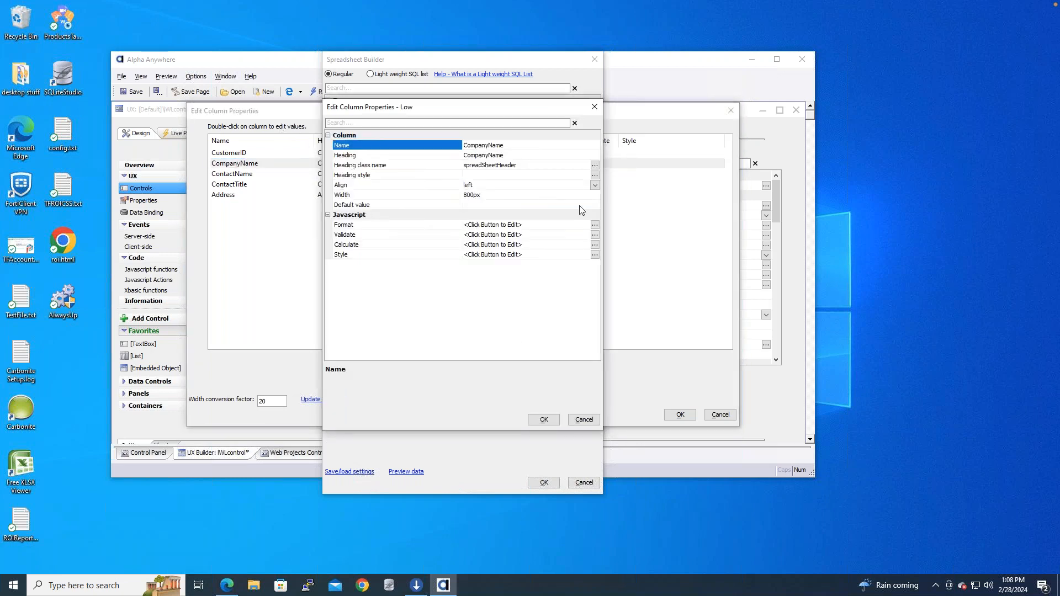
click(584, 421)
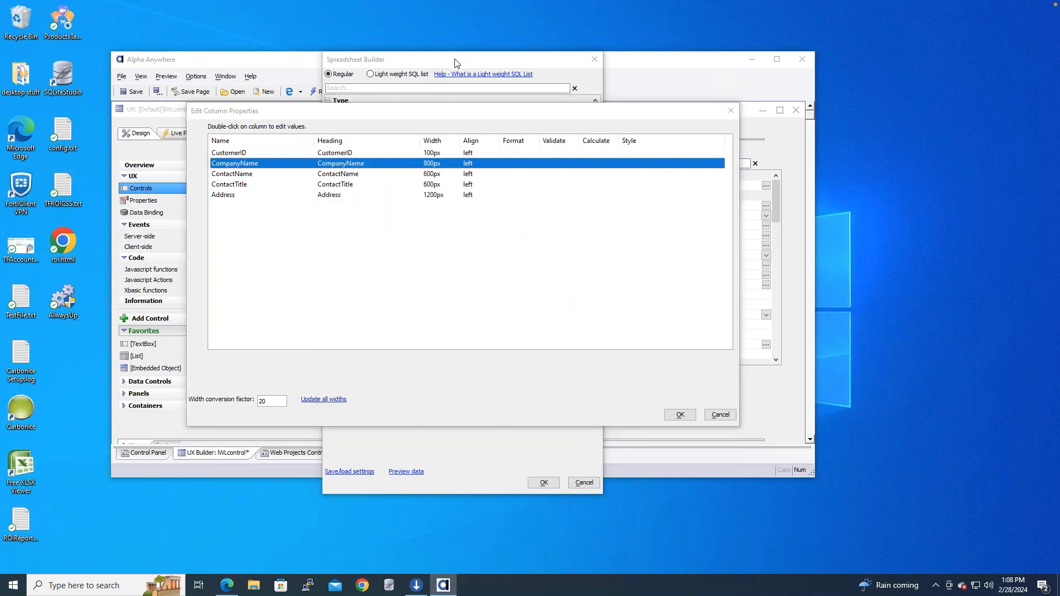
click(714, 415)
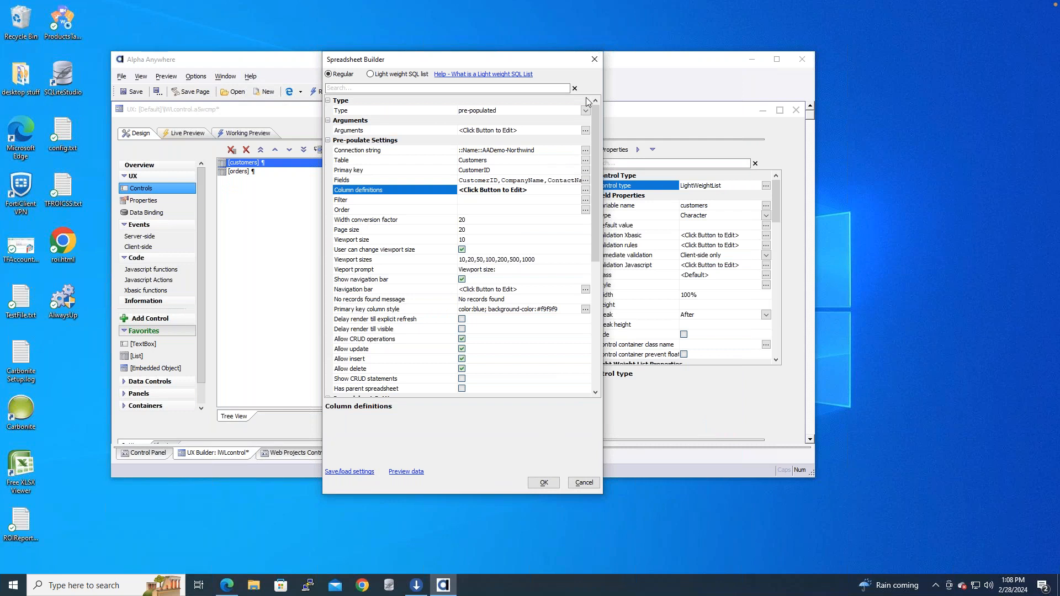
click(595, 58)
Enable Allow drag fill and Allow drag move for the CustomerID column in the orders list's column definitions
double_click(241, 171)
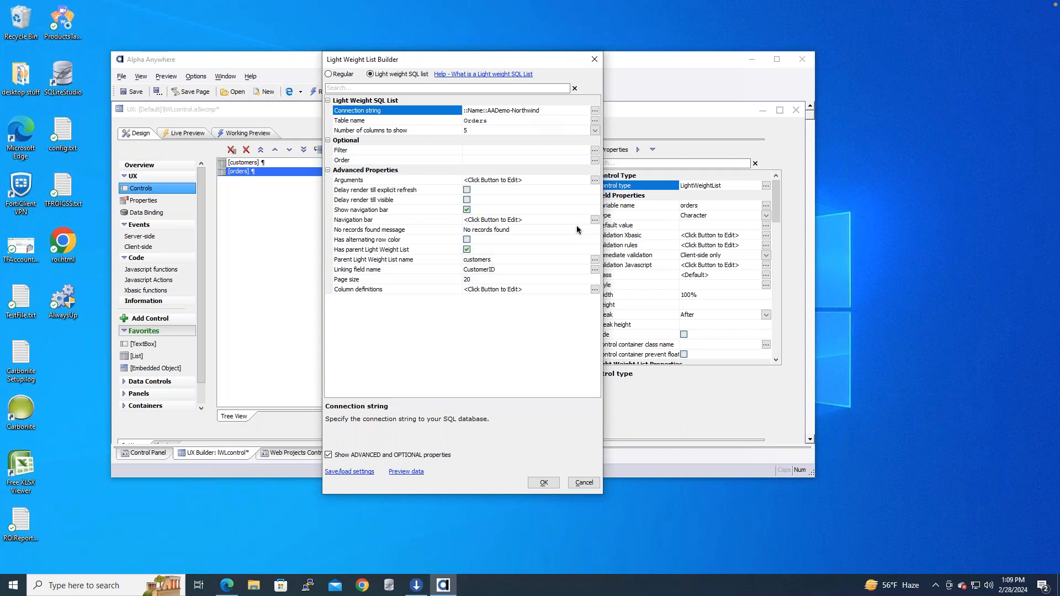
click(595, 290)
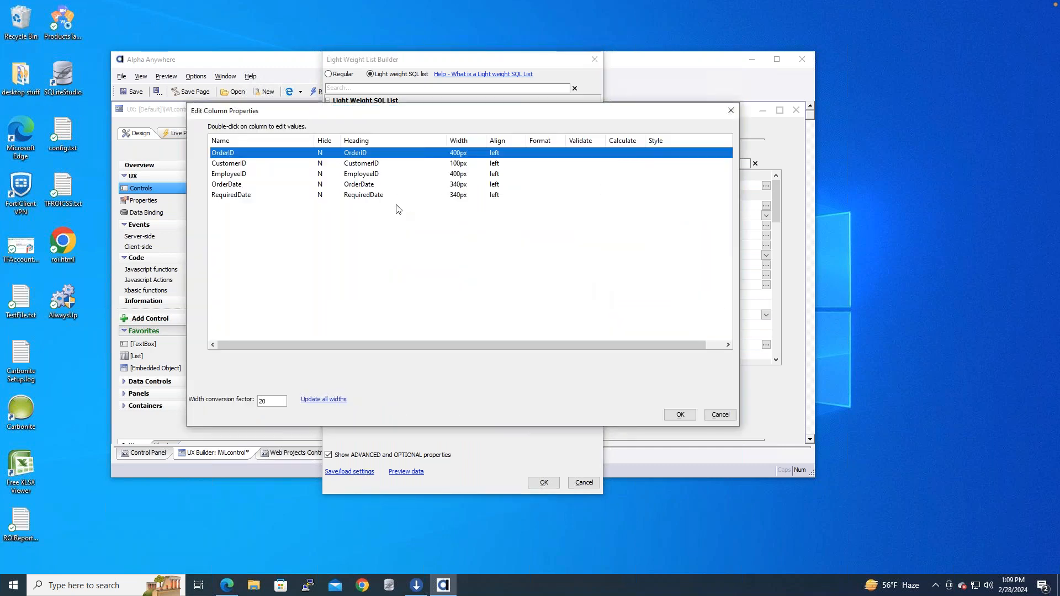
double_click(288, 164)
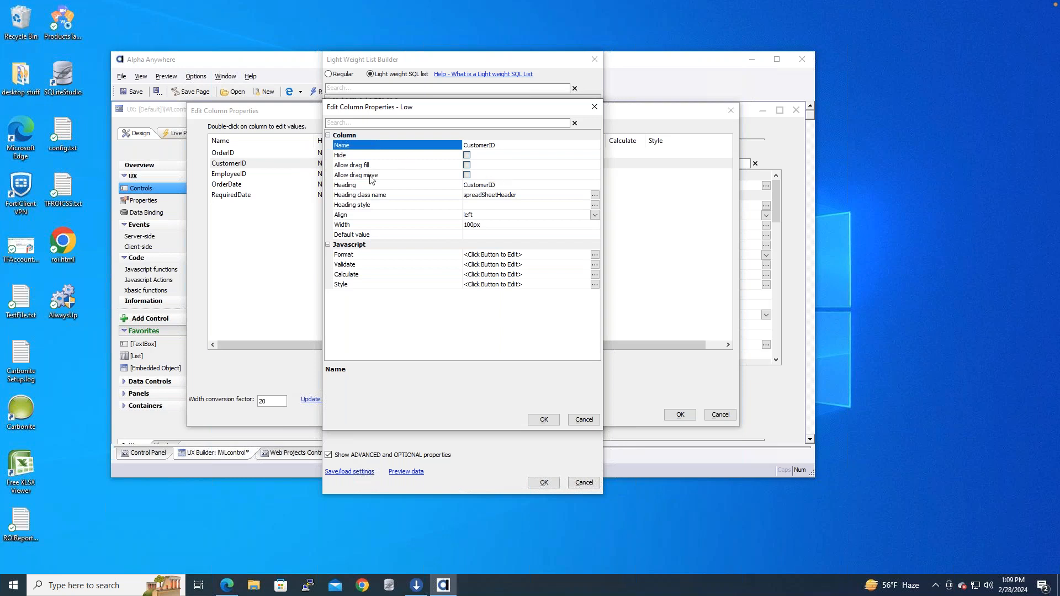
click(467, 165)
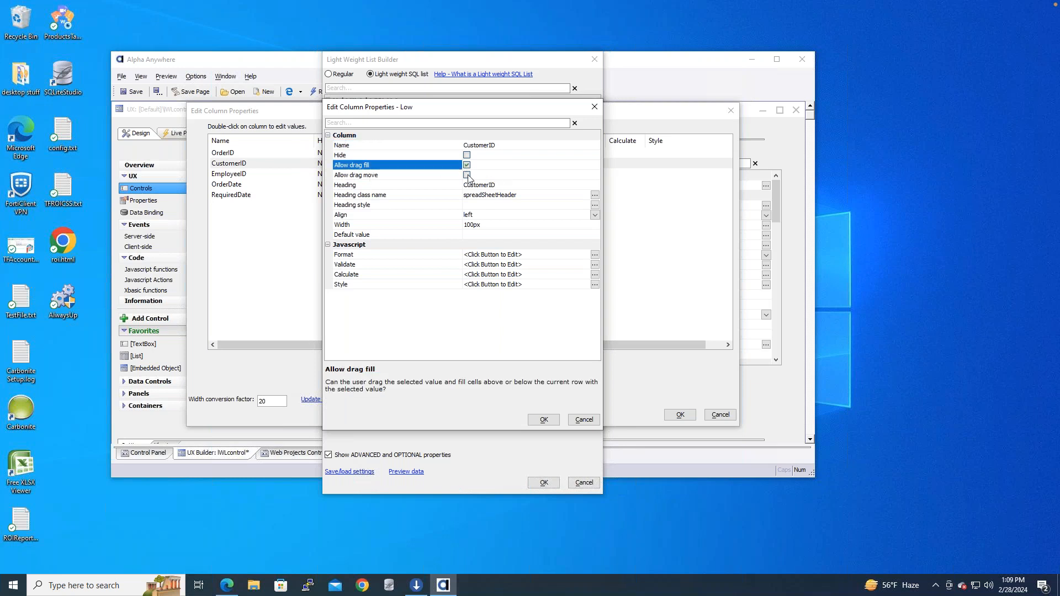
click(468, 175)
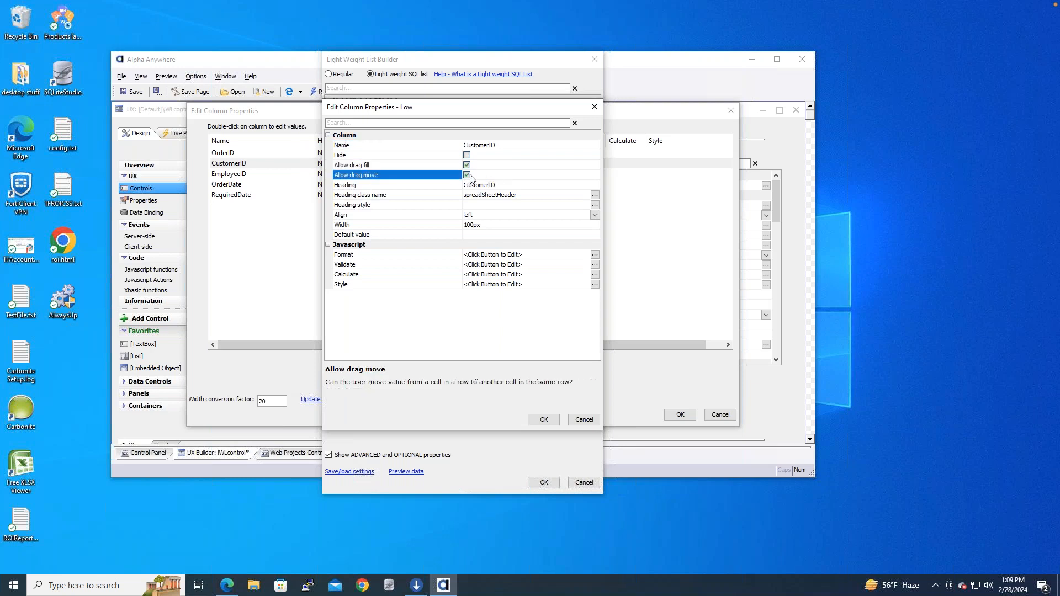
click(554, 423)
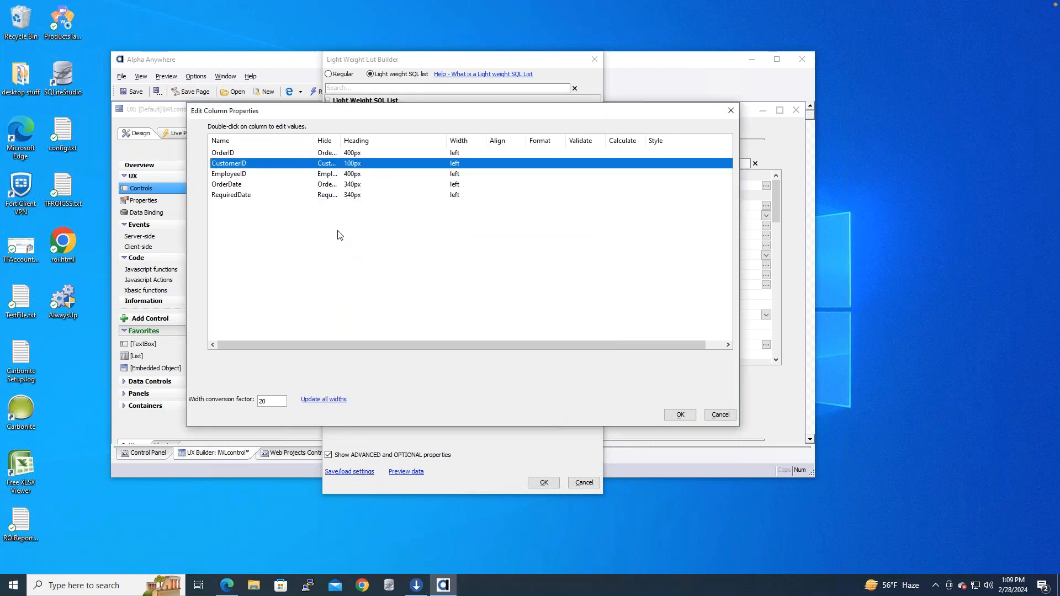
Enable Allow drag fill and Allow drag move for the OrderDate column and accept the orders list's settings
click(260, 175)
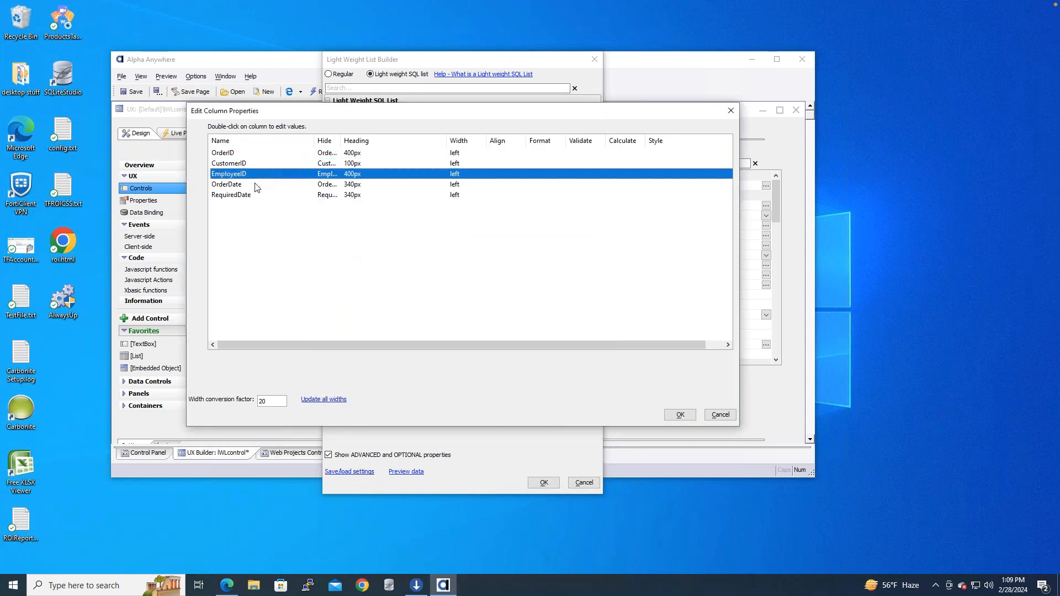
double_click(257, 186)
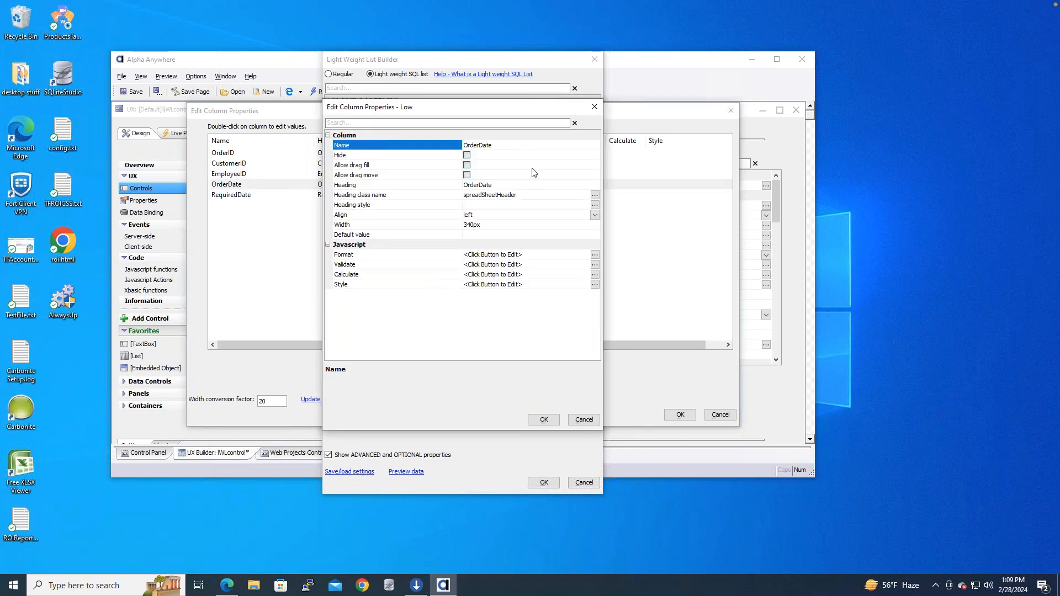
click(468, 166)
click(467, 176)
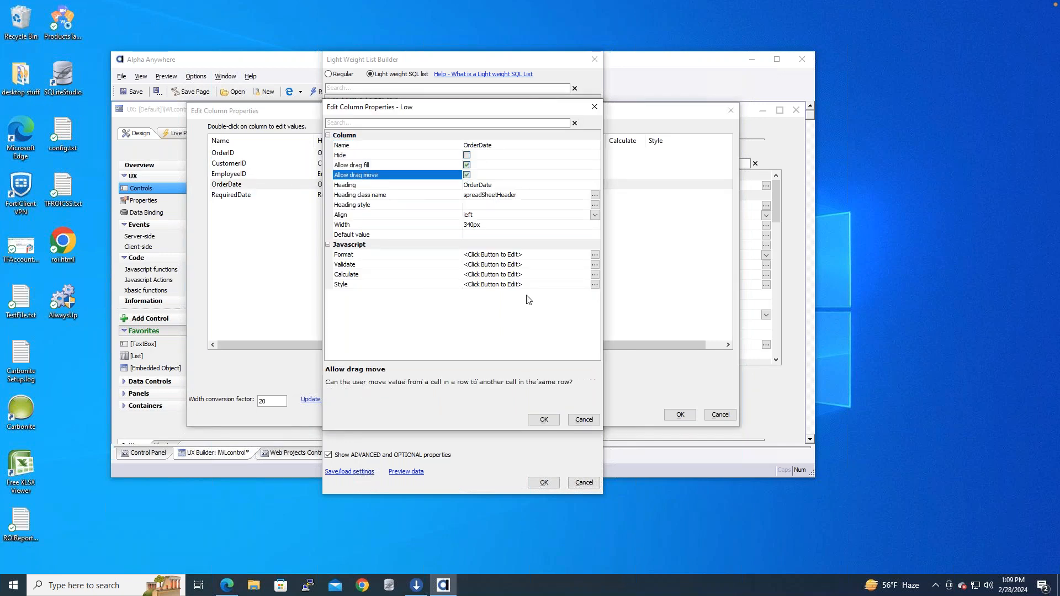
click(544, 420)
click(680, 416)
click(547, 484)
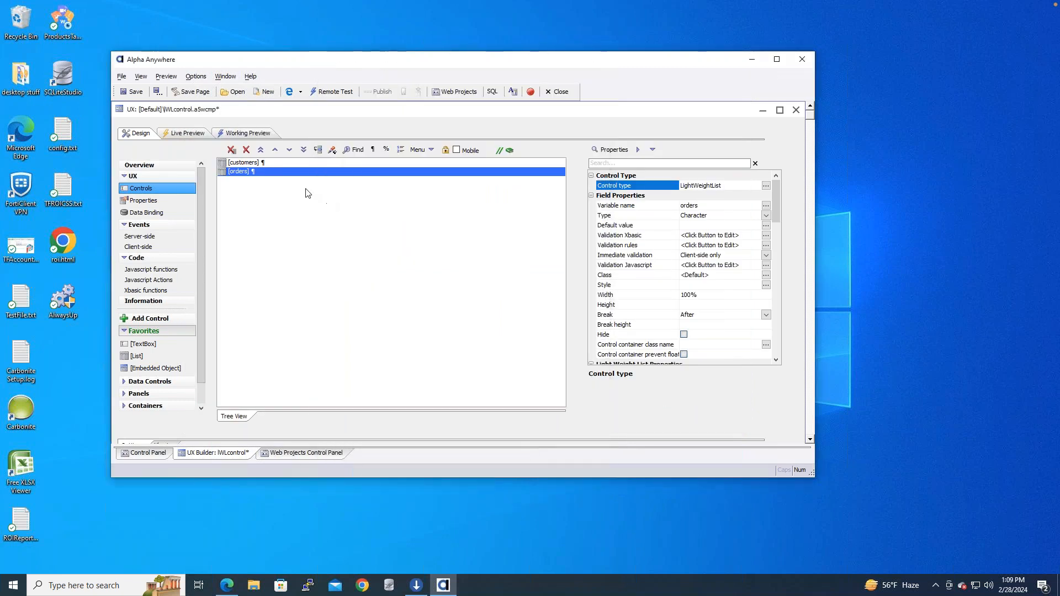
Run the Working Preview, select the third customer, and compare the CustomerID and EmployeeID cells of its third linked order for fill and move handles
click(247, 134)
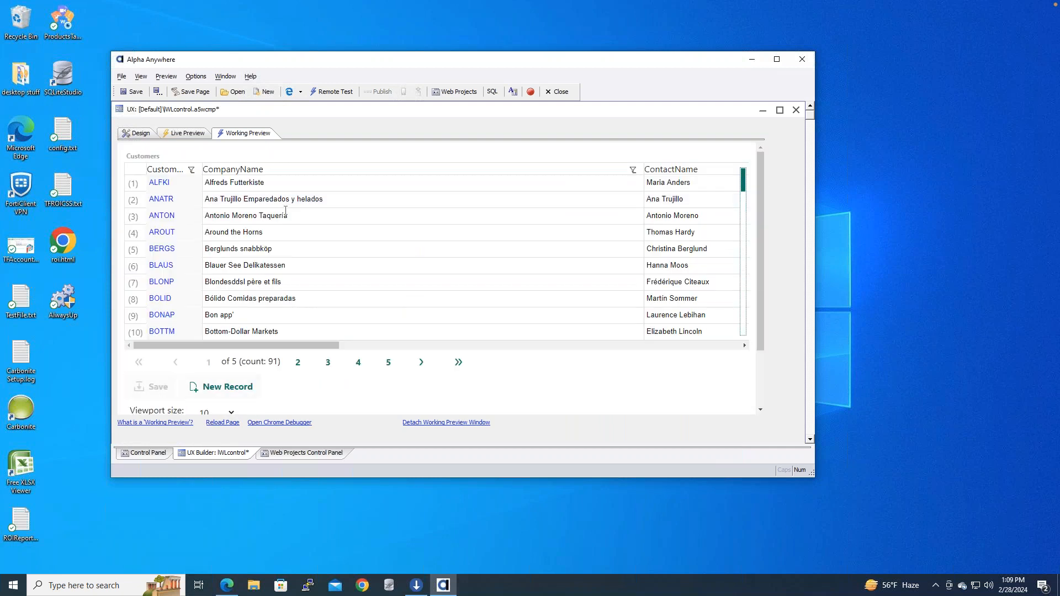
click(288, 215)
drag(760, 231, 767, 374)
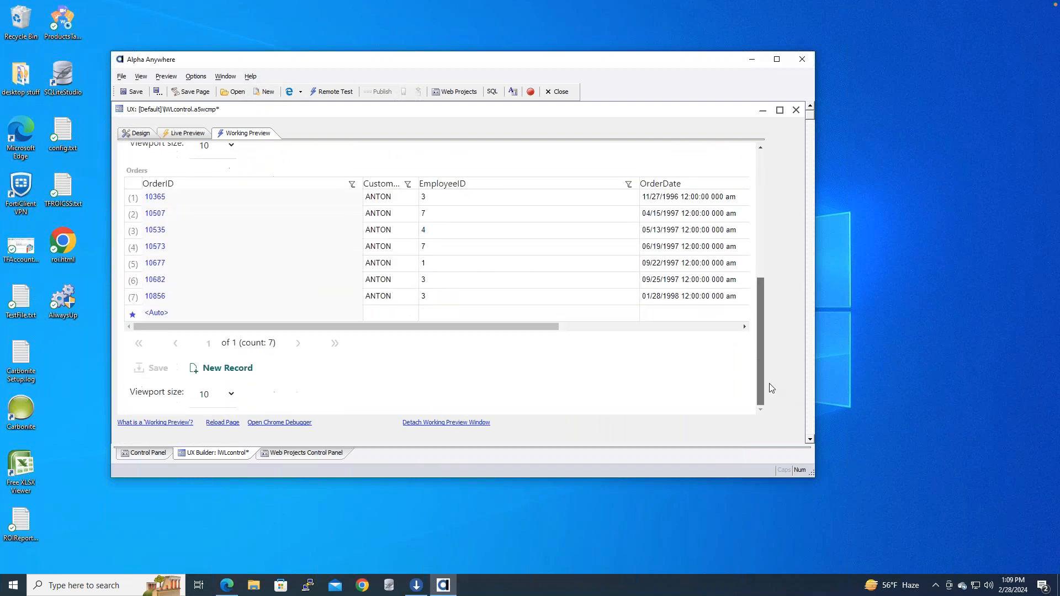
click(399, 233)
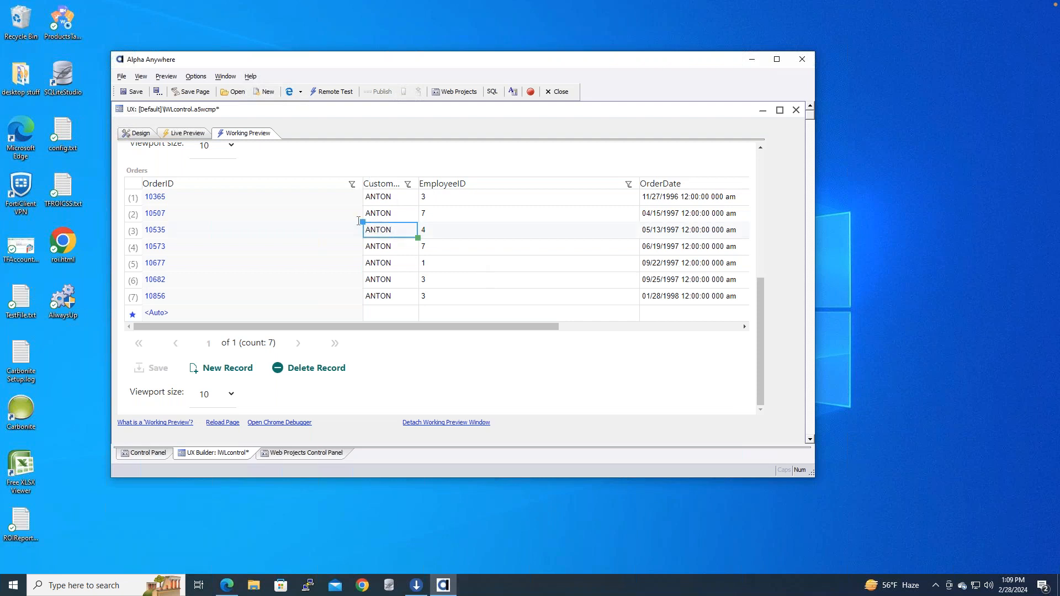
click(377, 229)
click(484, 224)
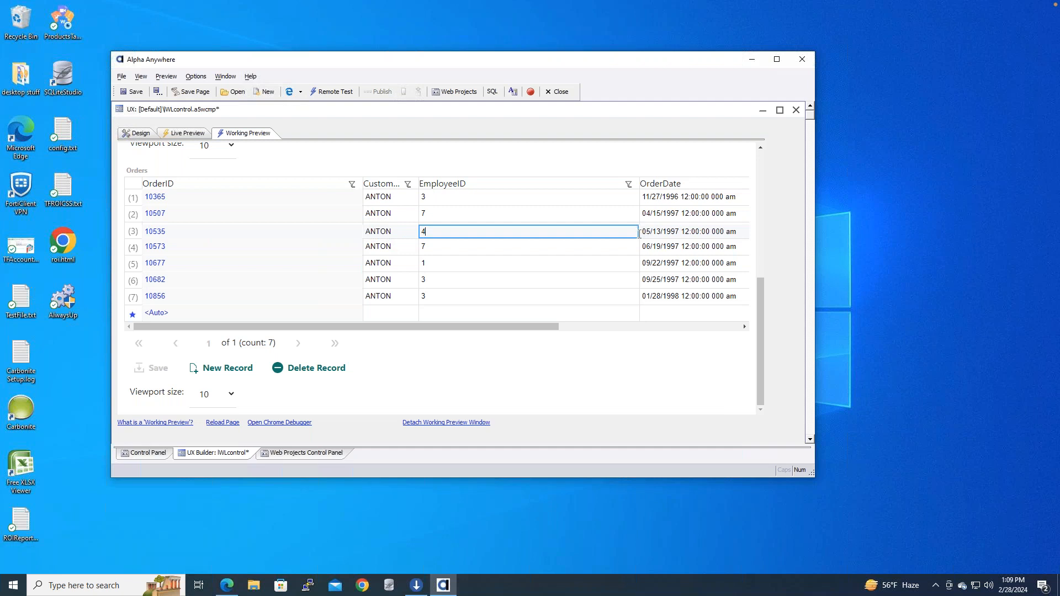
key(shift+Tab)
key(shift+Tab)
Fill the third order's OrderDate, 05/13/1997, down through the orders below, and move that date into the second order's RequiredDate
click(691, 231)
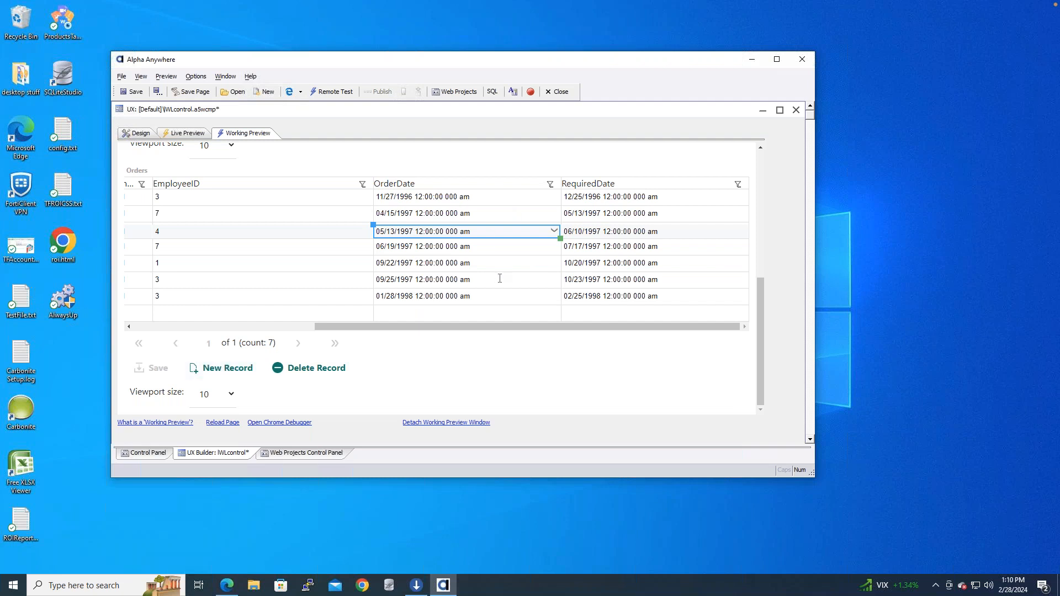
drag(561, 240, 549, 307)
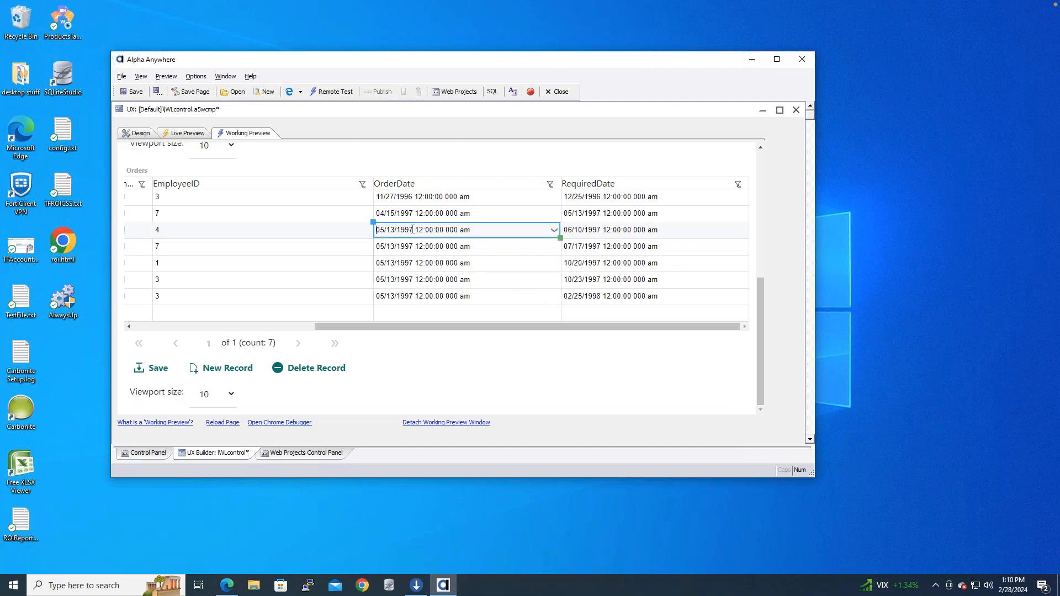
scroll(460, 229, left, 5)
drag(373, 222, 650, 226)
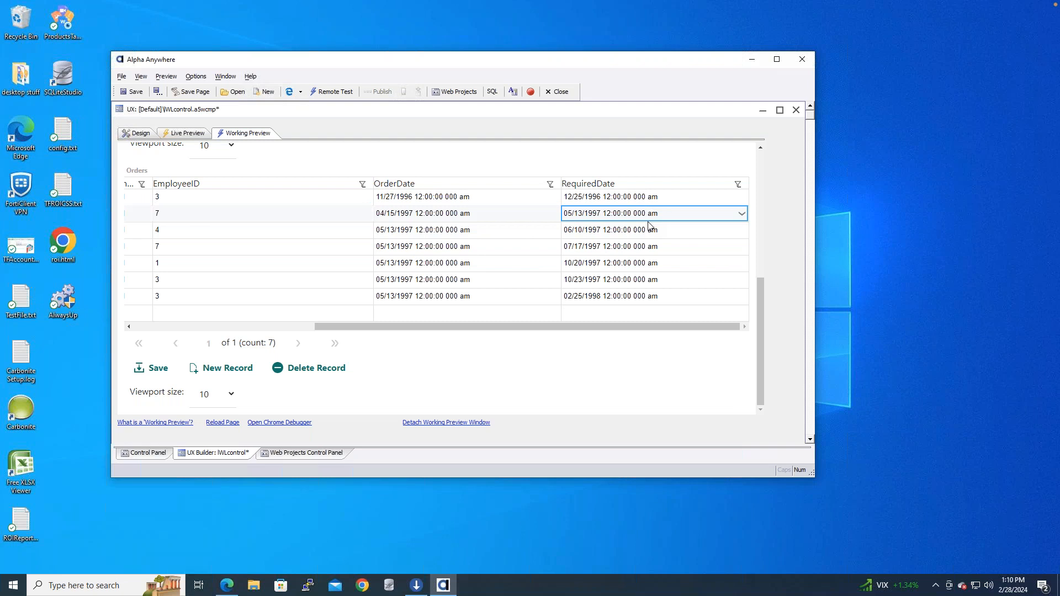
Reorder the orders list's columns by moving OrderDate ahead of EmployeeID and into first place, and return to the design
drag(414, 183, 290, 177)
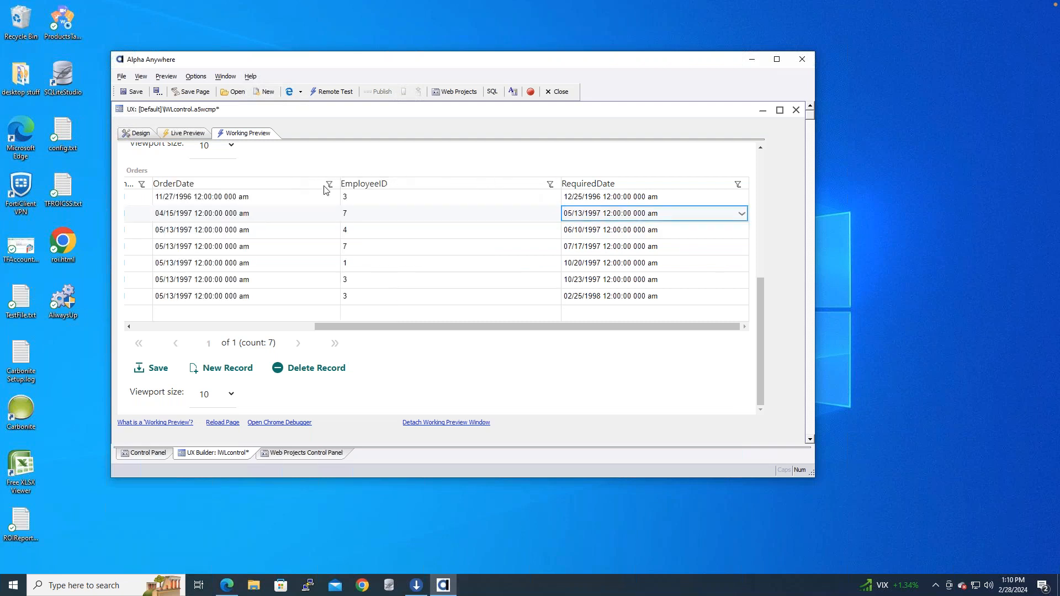
drag(471, 187, 204, 177)
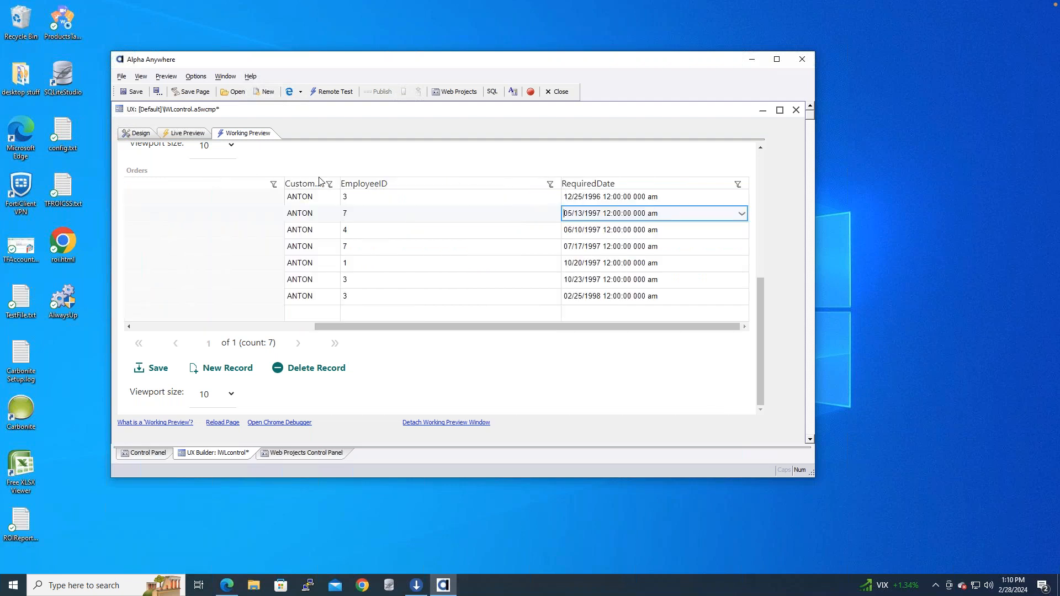
scroll(470, 196, left, 5)
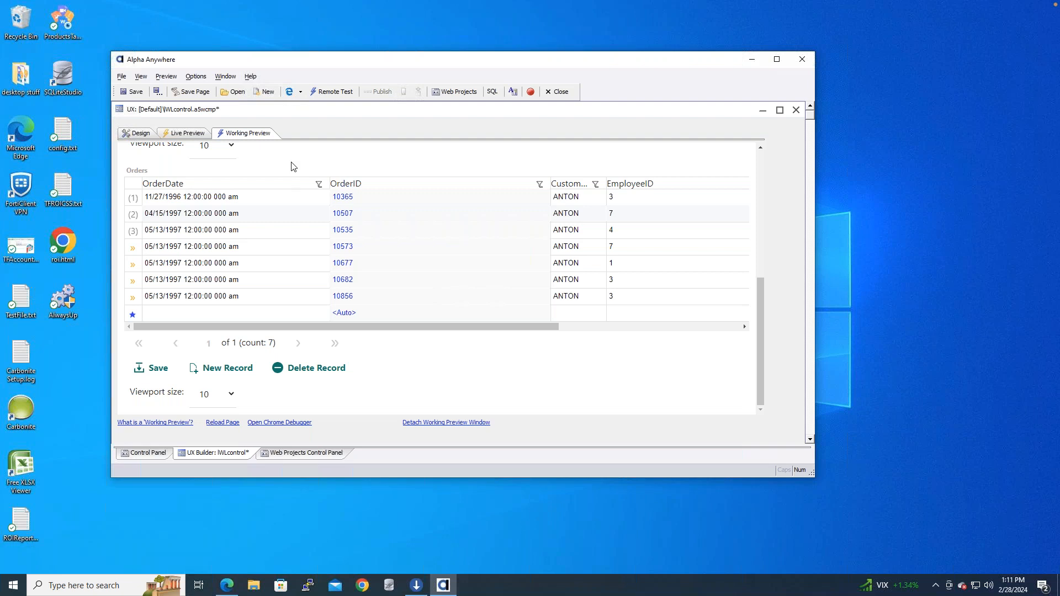
scroll(293, 166, up, 5)
click(182, 134)
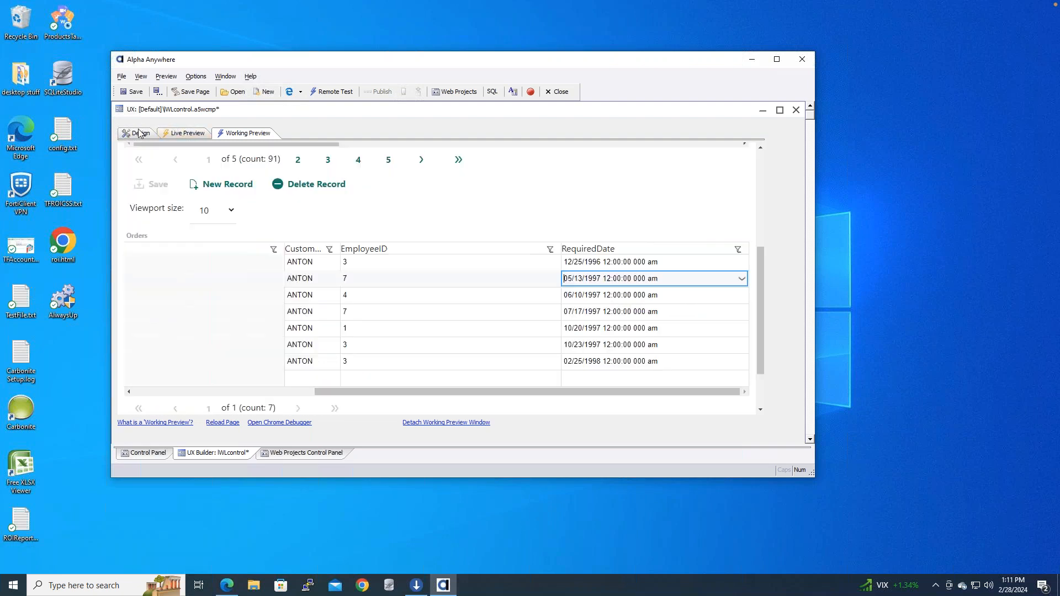
click(142, 134)
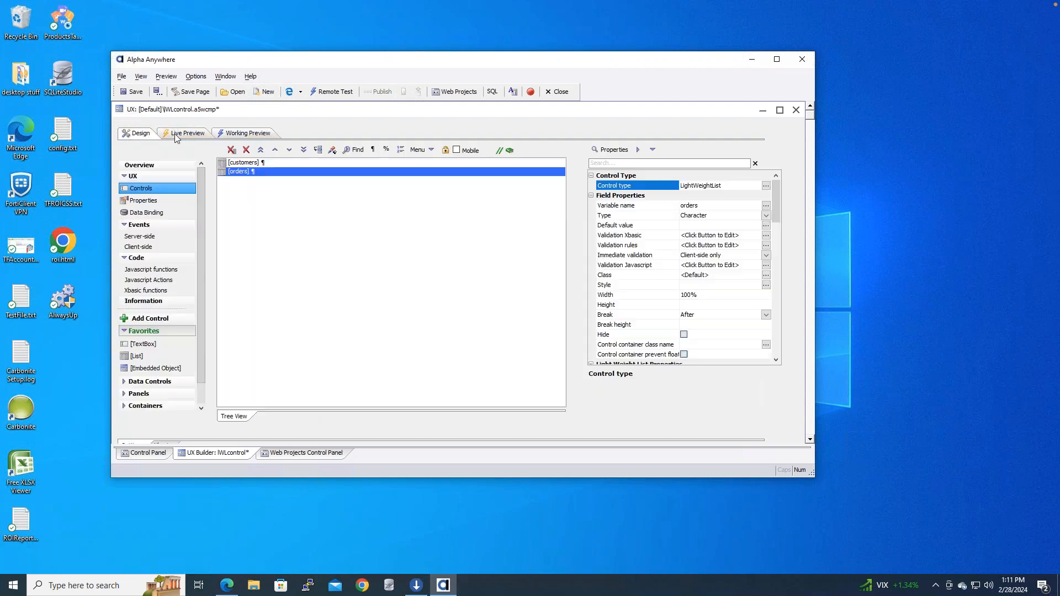
Run the Working Preview, select the customer Drachenblut Delikatessen, inspect its third linked order, and return to the customers list
click(256, 137)
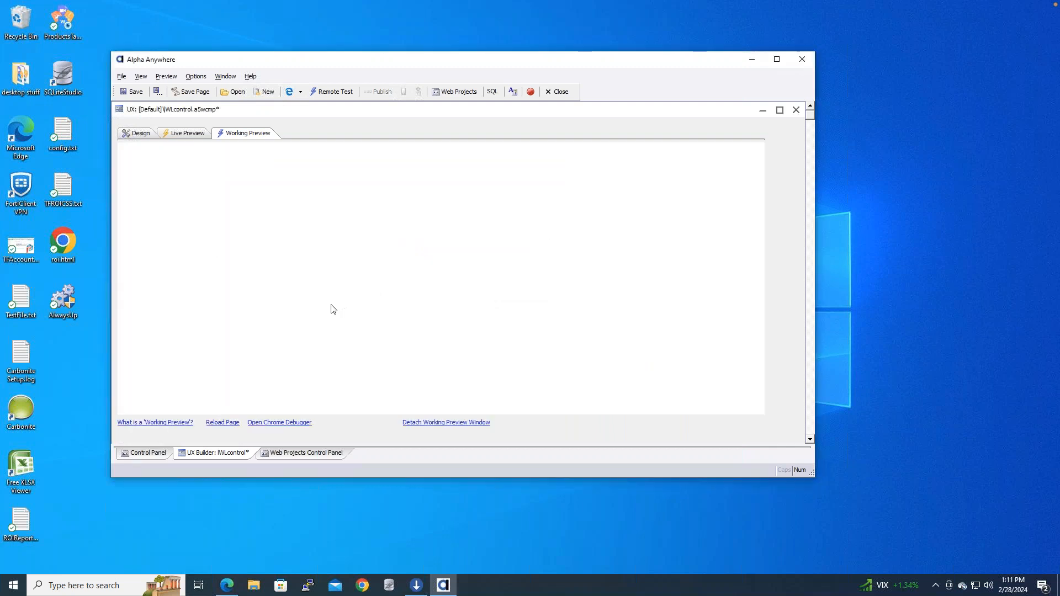
scroll(294, 304, down, 3)
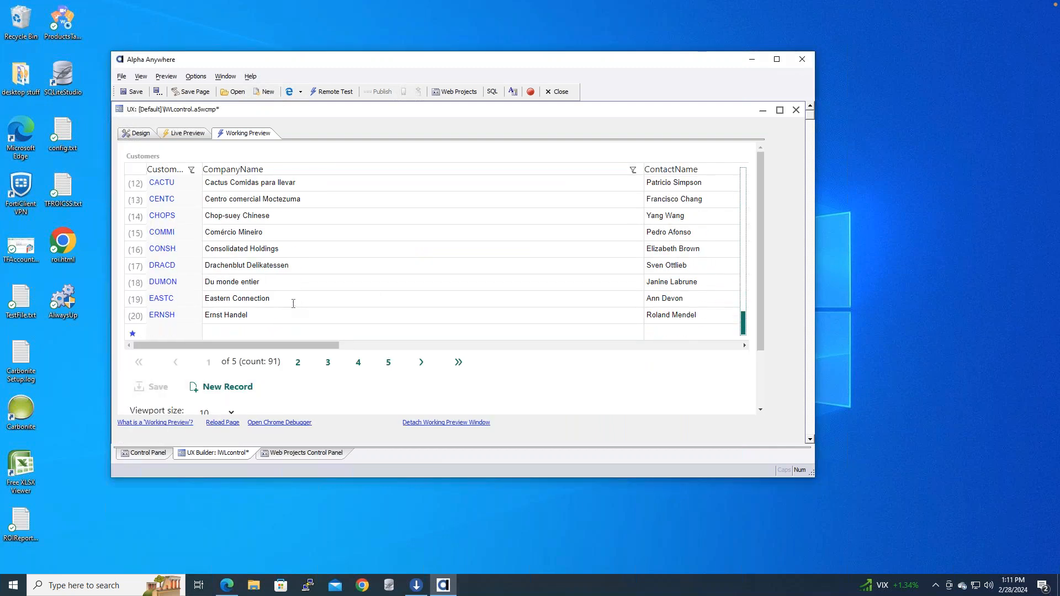
click(251, 264)
click(171, 266)
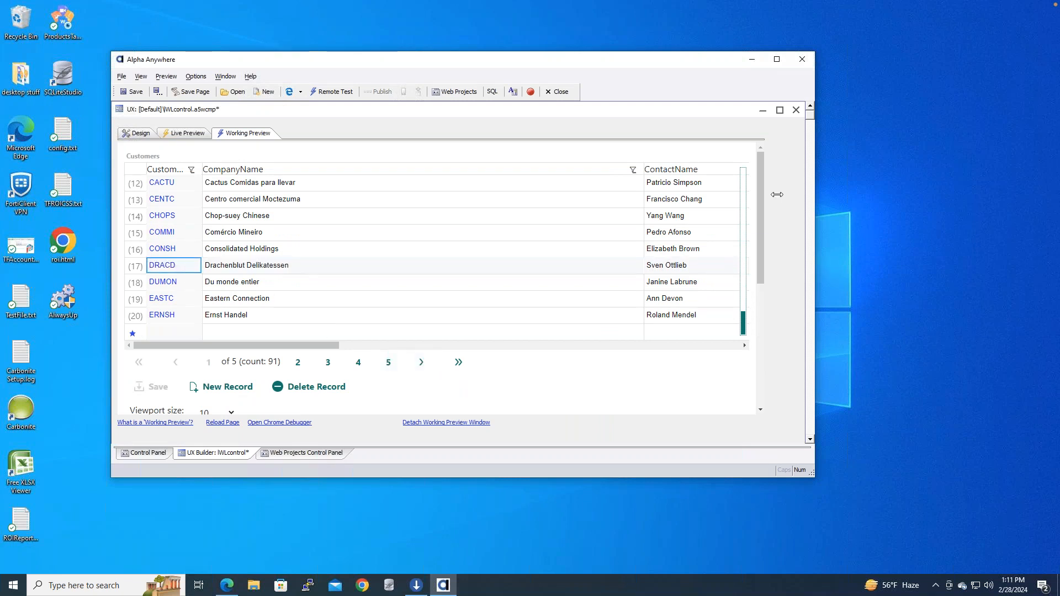
drag(760, 212, 761, 333)
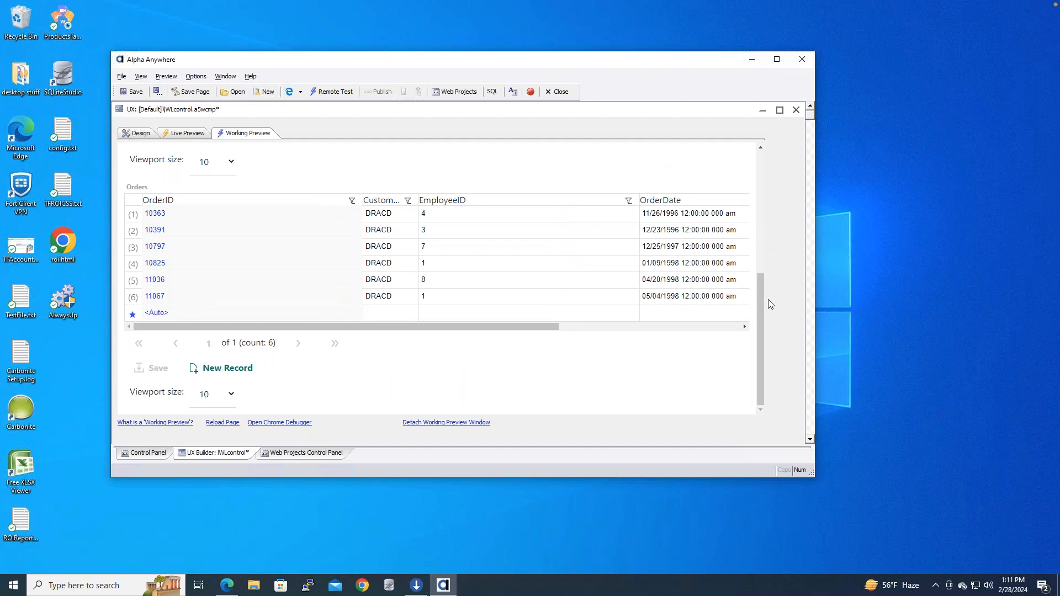
click(147, 254)
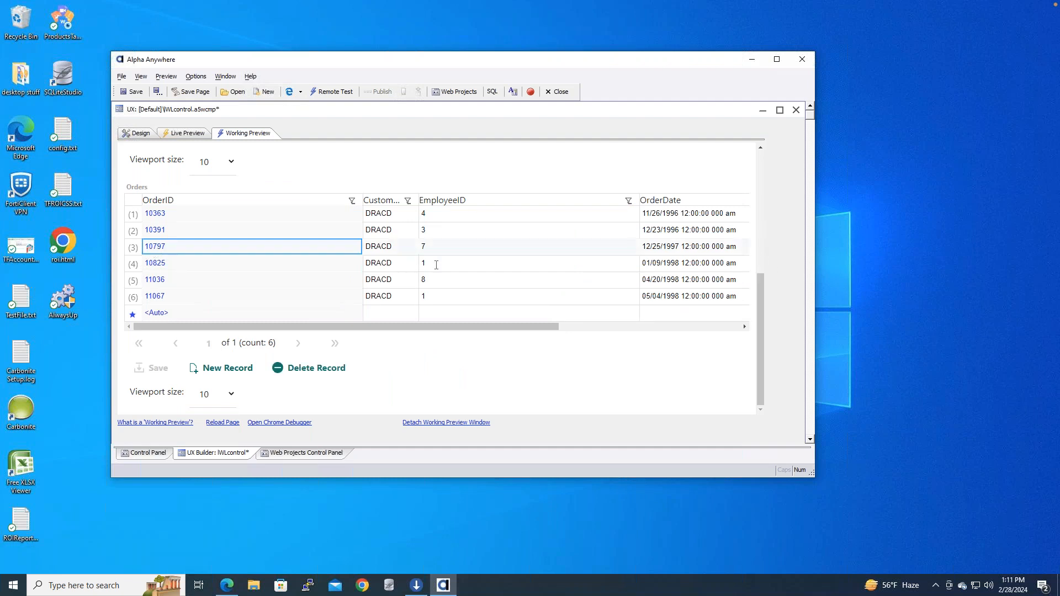
drag(762, 348, 785, 337)
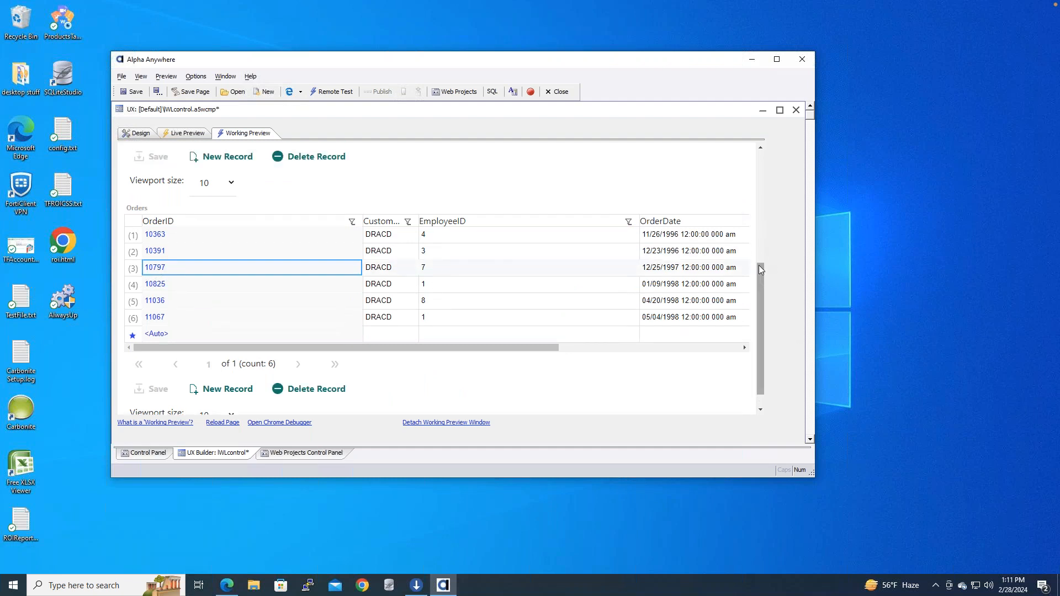
drag(760, 266, 770, 69)
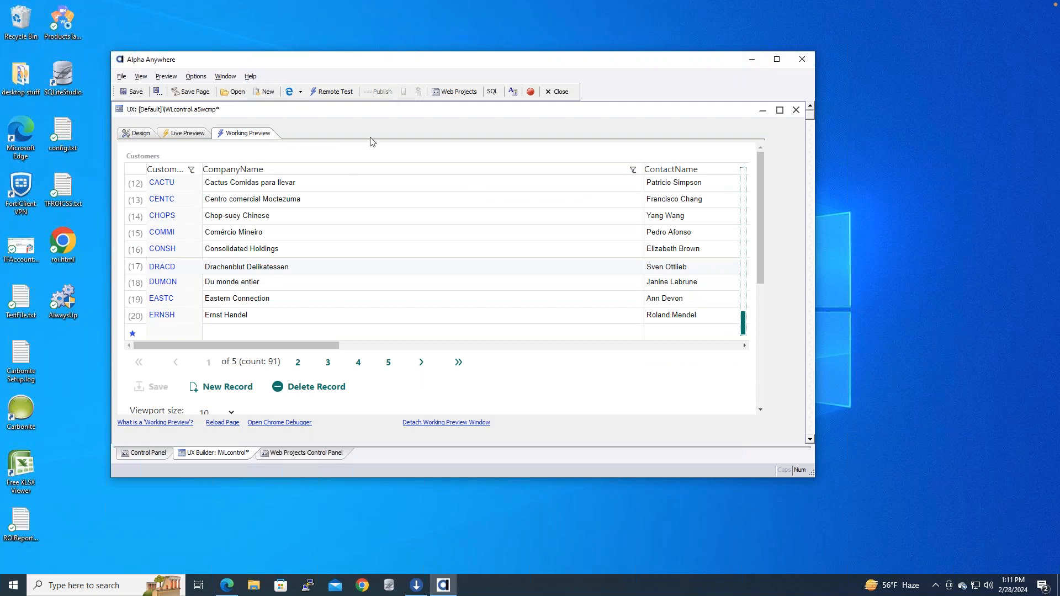
Open the nightly build release notes and read the Light Weight List Row Prefix feature, including its row background colors
click(251, 77)
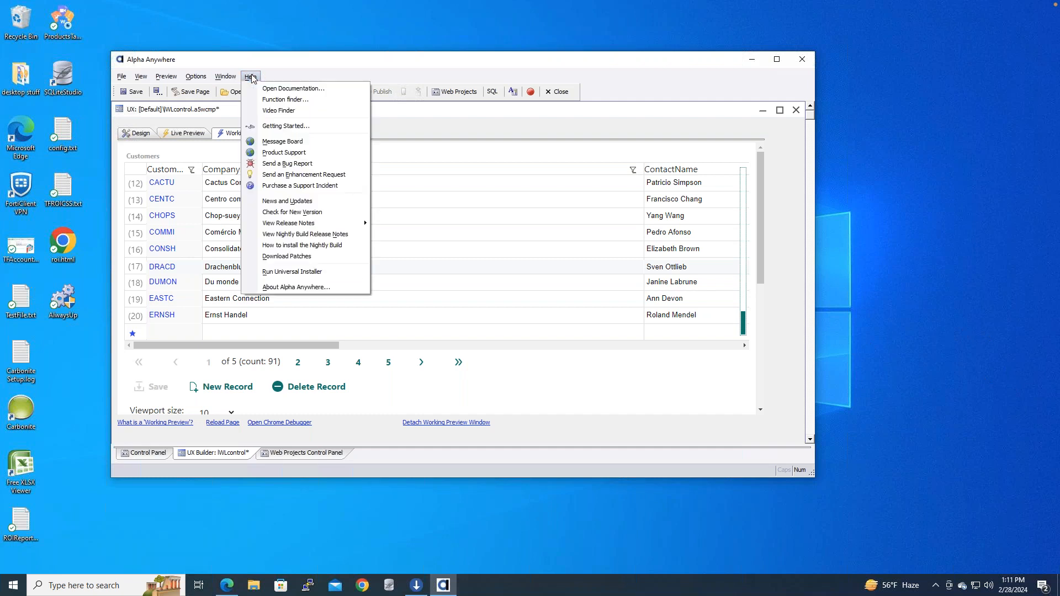
click(354, 236)
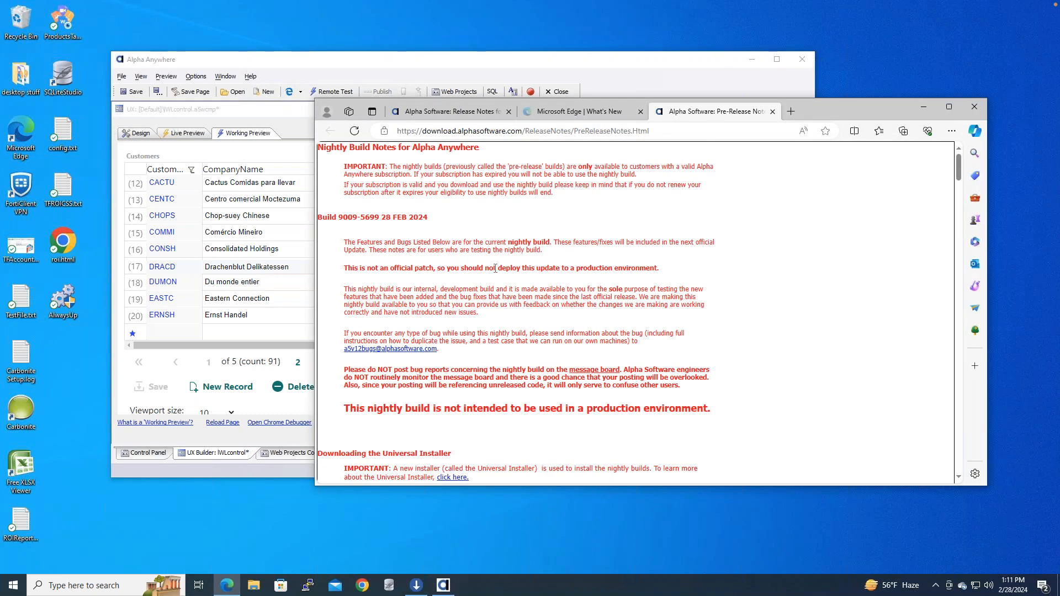
scroll(558, 318, down, 4)
scroll(558, 318, down, 15)
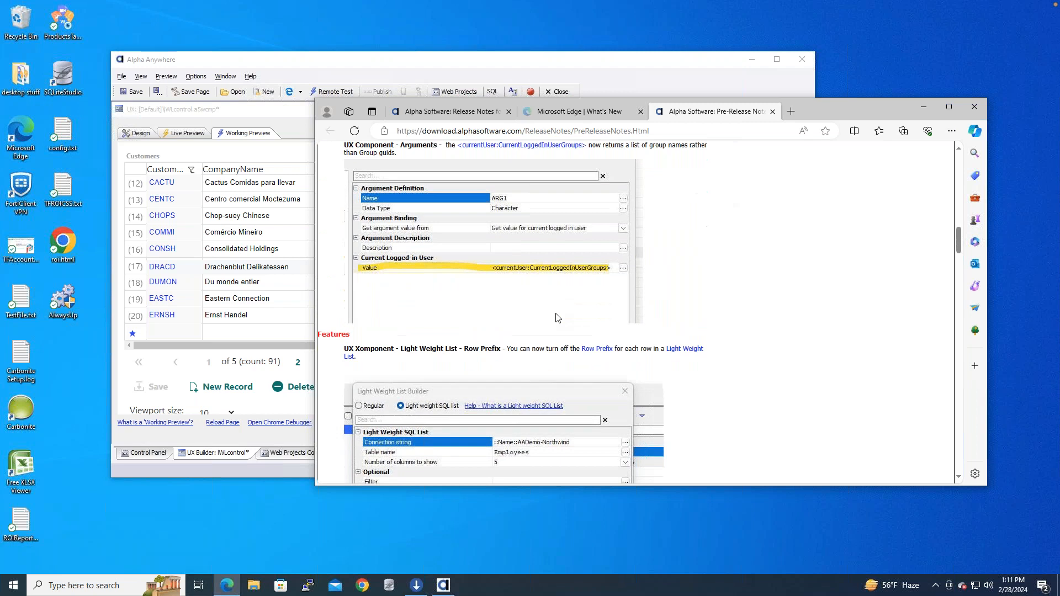
scroll(696, 340, up, 2)
scroll(696, 340, down, 1)
scroll(696, 340, down, 5)
scroll(696, 340, down, 2)
scroll(696, 340, down, 3)
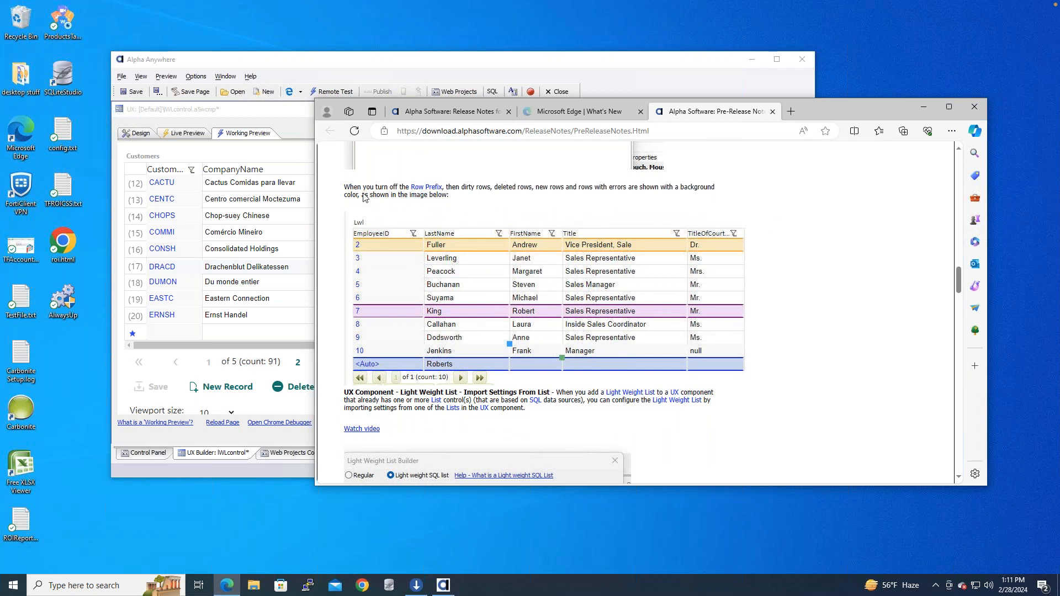
scroll(472, 217, down, 1)
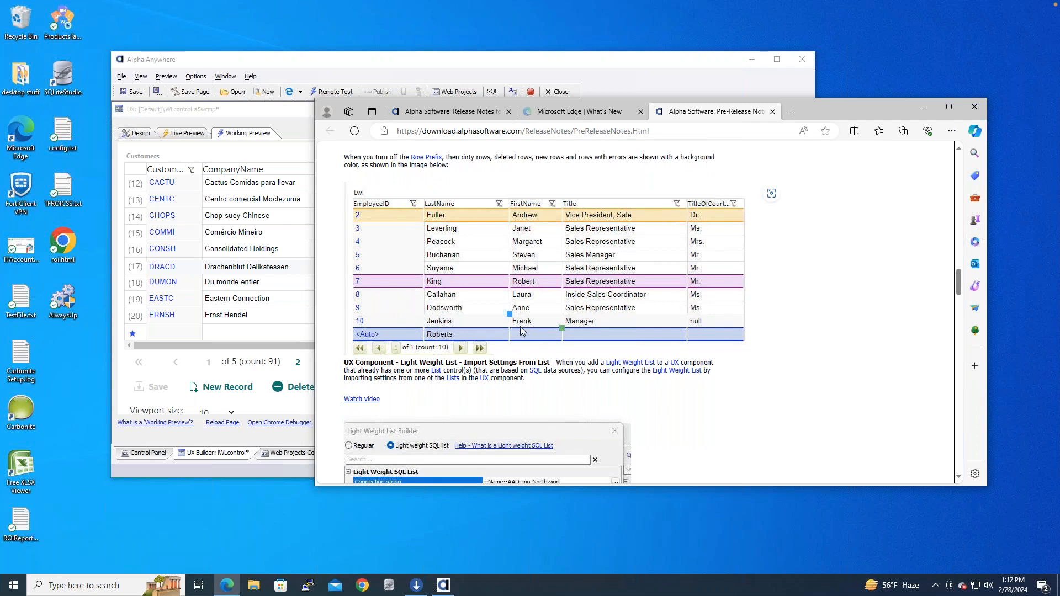
Examine the release notes on importing list settings, the deleteTableRowsBulk() method, and the Default value and Read only column properties
scroll(562, 330, down, 10)
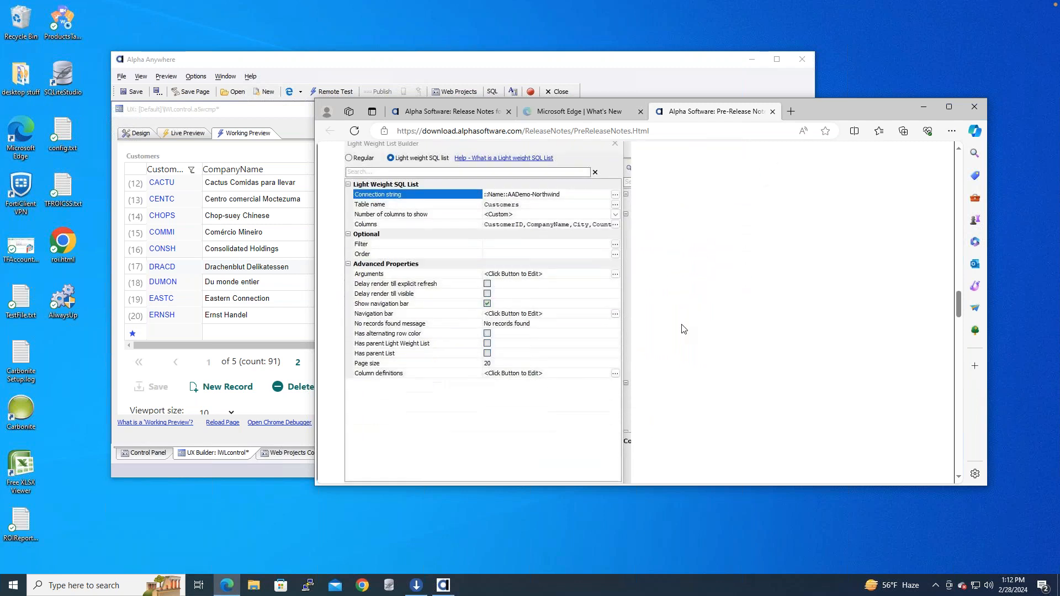
scroll(683, 329, down, 6)
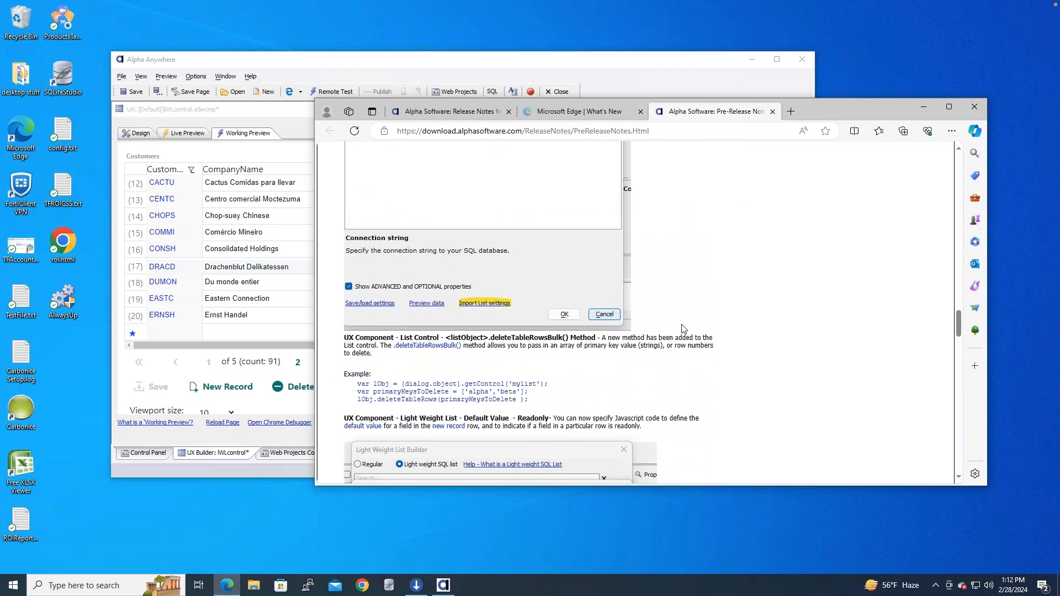
scroll(683, 329, down, 1)
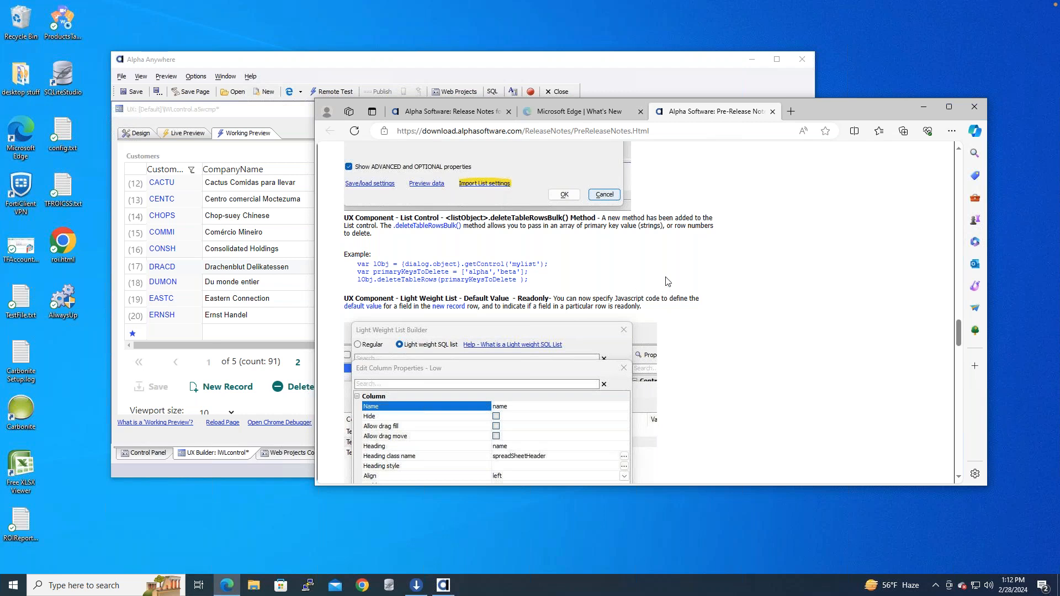
scroll(668, 283, down, 1)
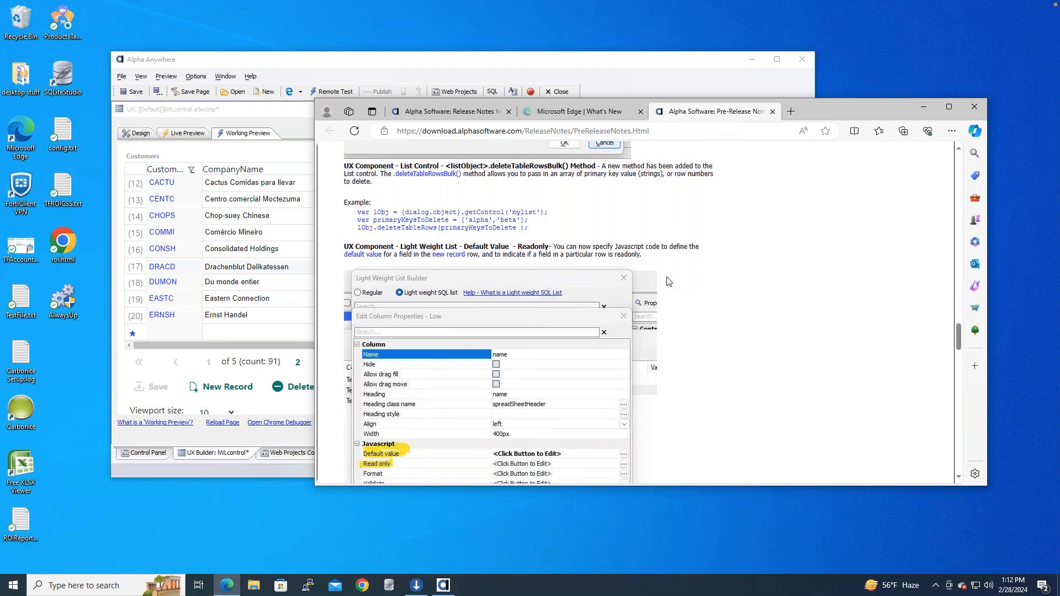
scroll(669, 282, down, 1)
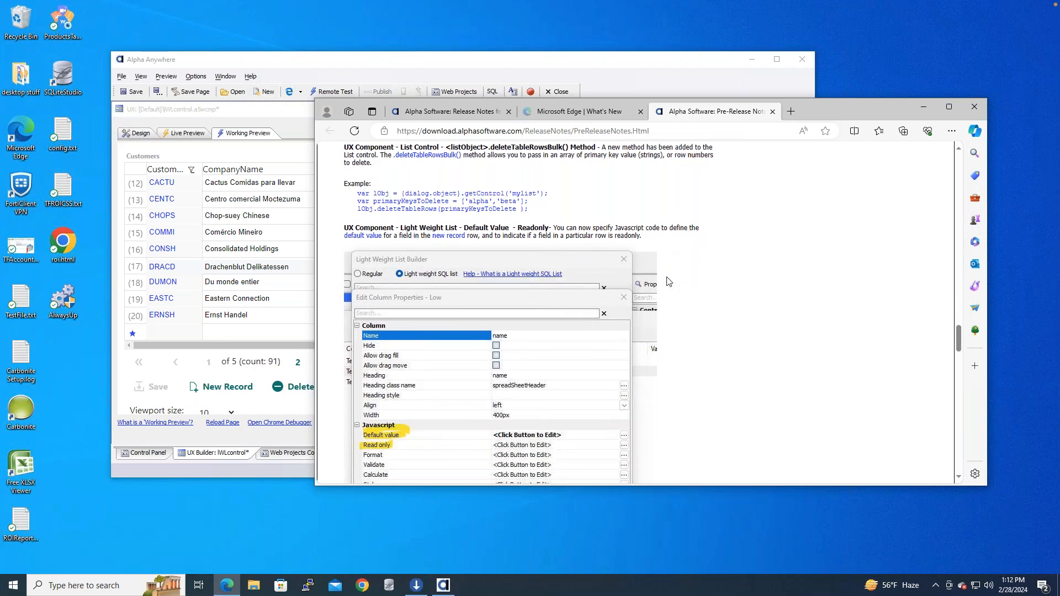
scroll(669, 281, down, 1)
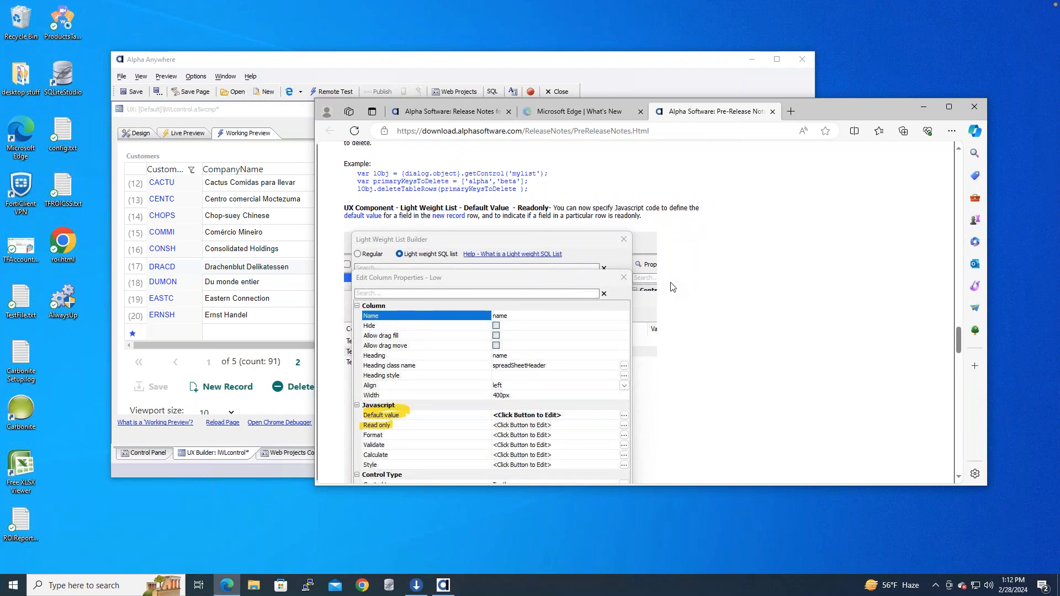
scroll(672, 287, down, 3)
scroll(673, 286, down, 3)
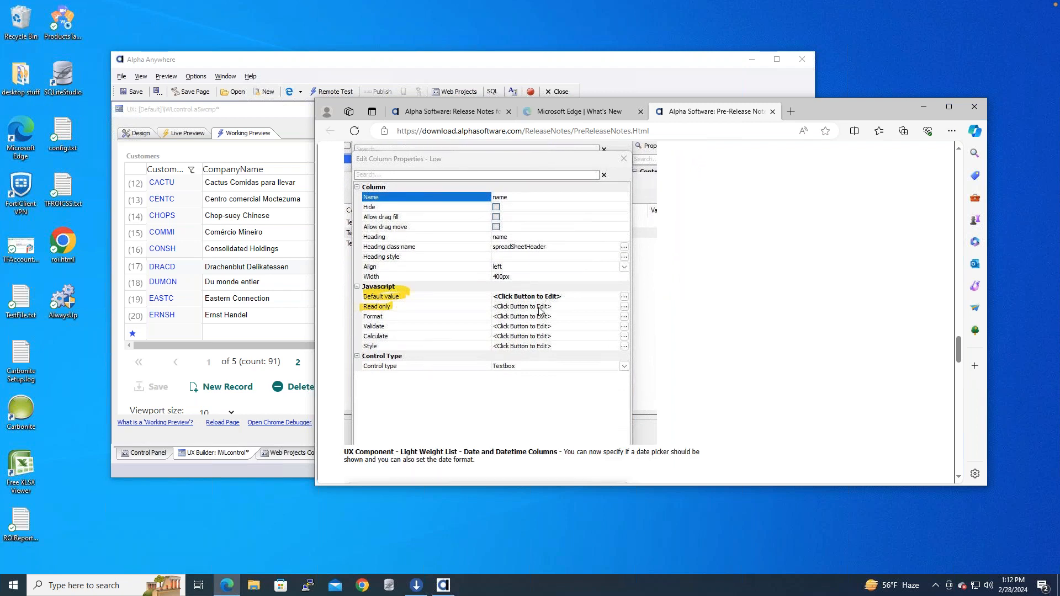
Examine the release notes on date and datetime column options and on setting dropdownbox, edit-combo or auto-suggest column control types
scroll(687, 309, down, 5)
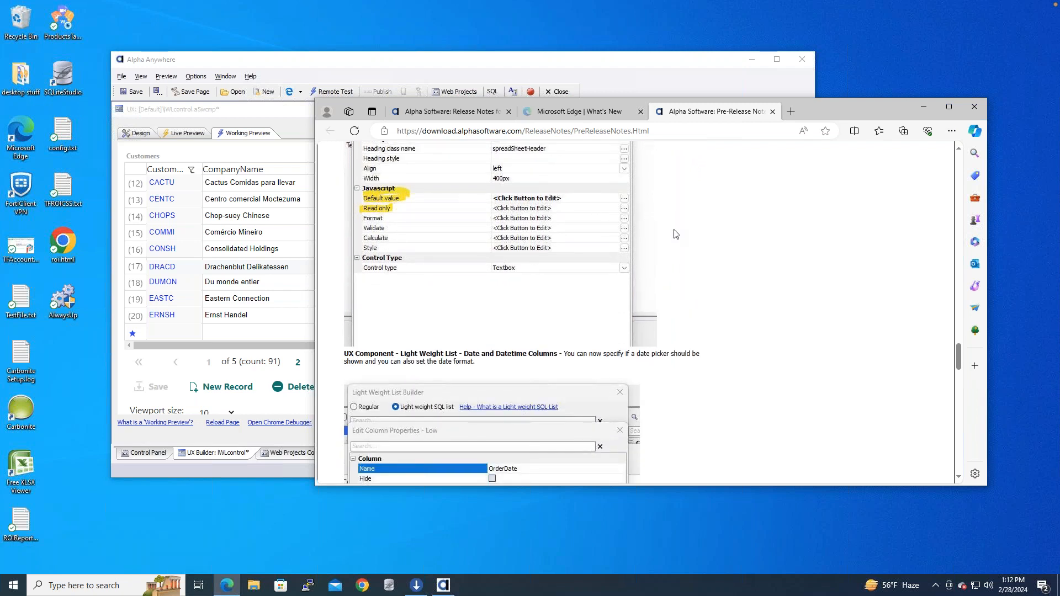
scroll(679, 243, down, 5)
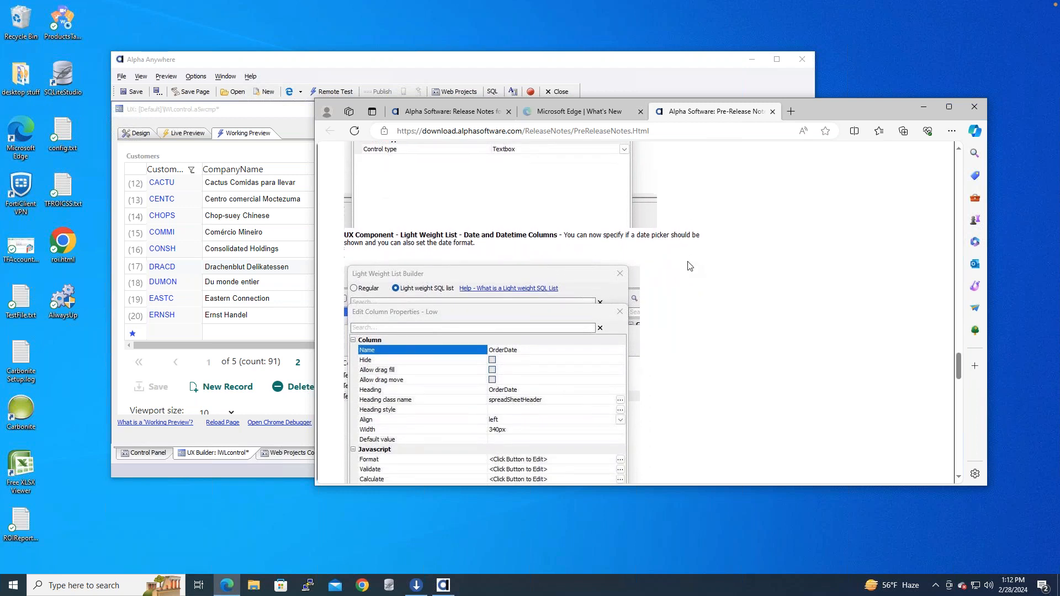
scroll(690, 266, down, 8)
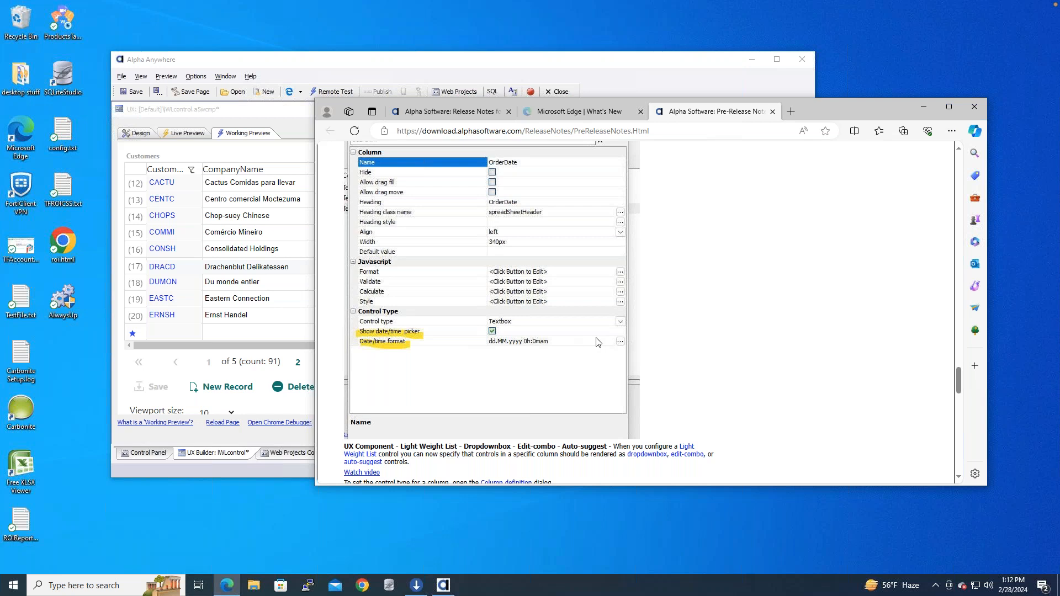
scroll(591, 346, down, 10)
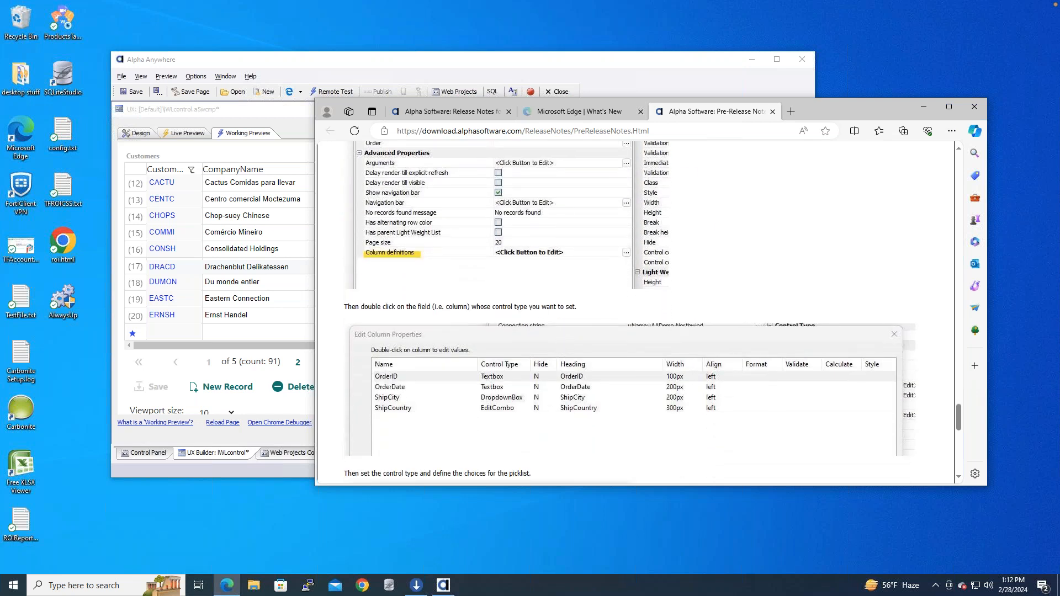
scroll(471, 307, down, 3)
scroll(472, 307, down, 3)
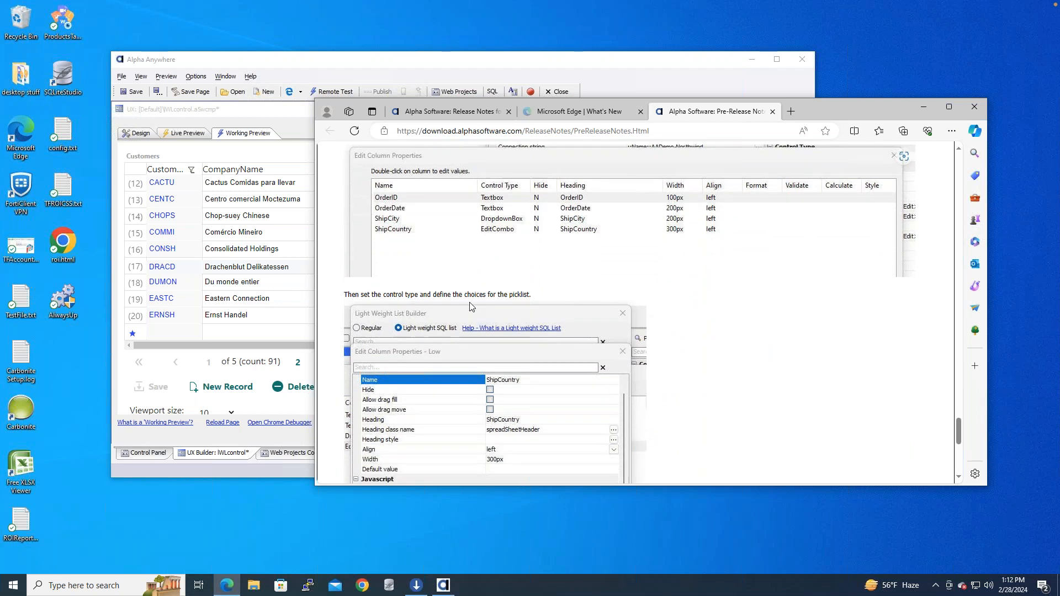
scroll(472, 307, down, 1)
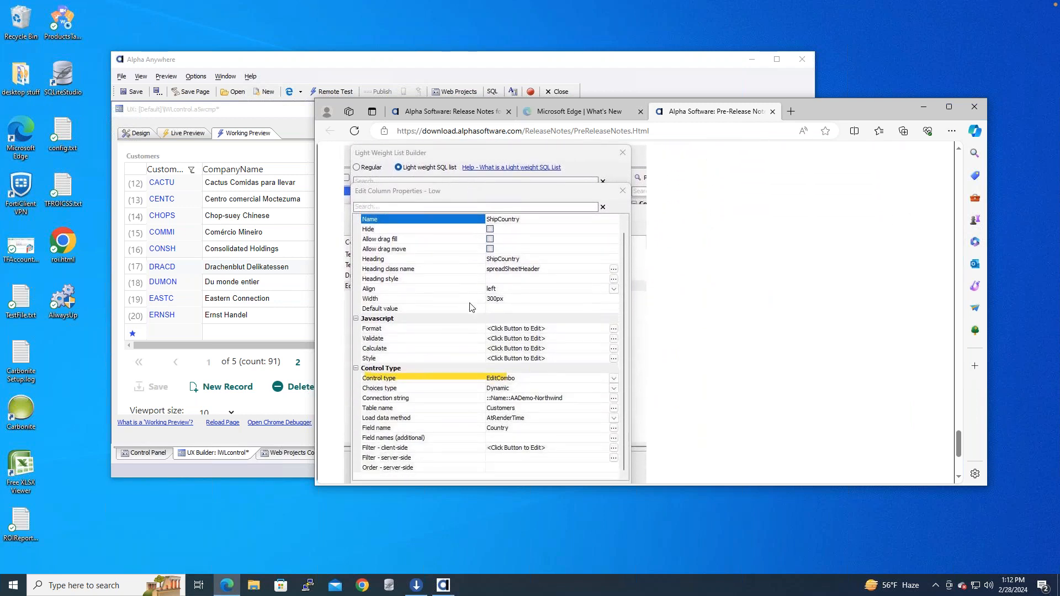
scroll(514, 311, down, 2)
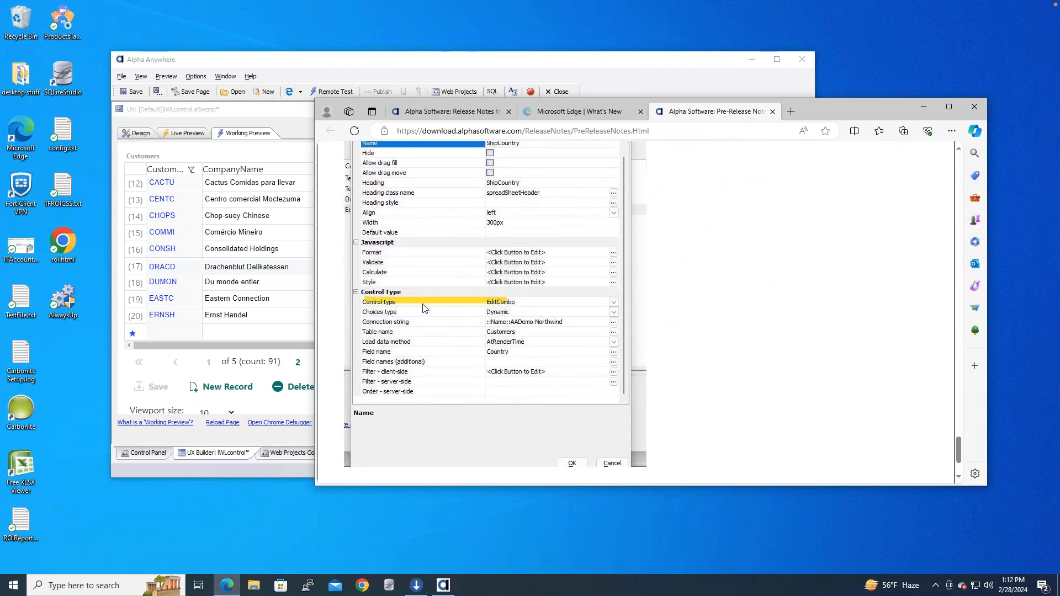
Switch back to Alpha Anywhere, select the customer Comércio Mineiro, and inspect the OrderDate cells of its first four linked orders
click(303, 237)
scroll(301, 242, down, 4)
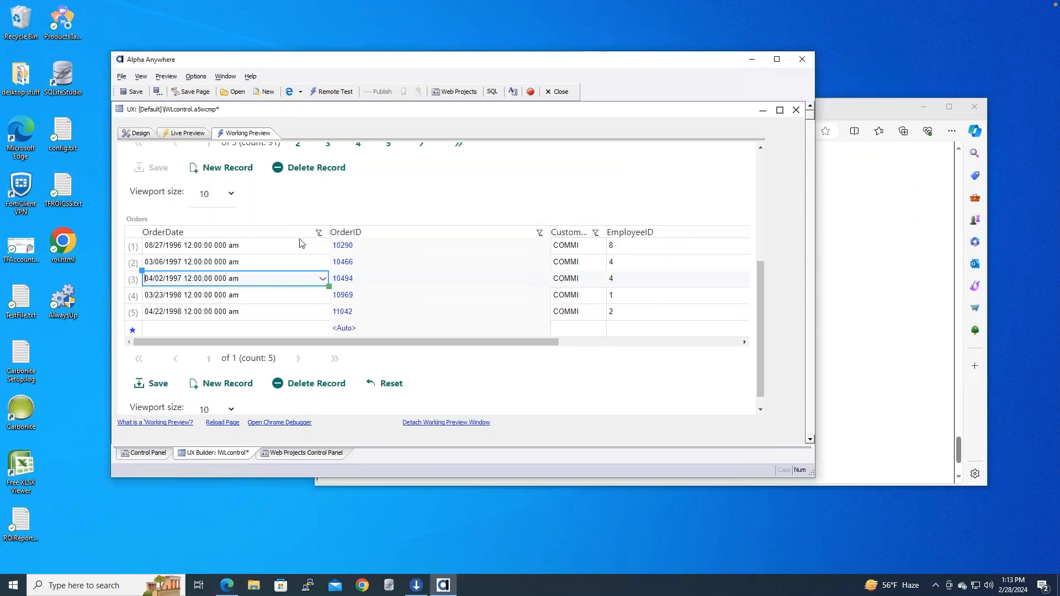
click(274, 246)
click(277, 264)
click(284, 280)
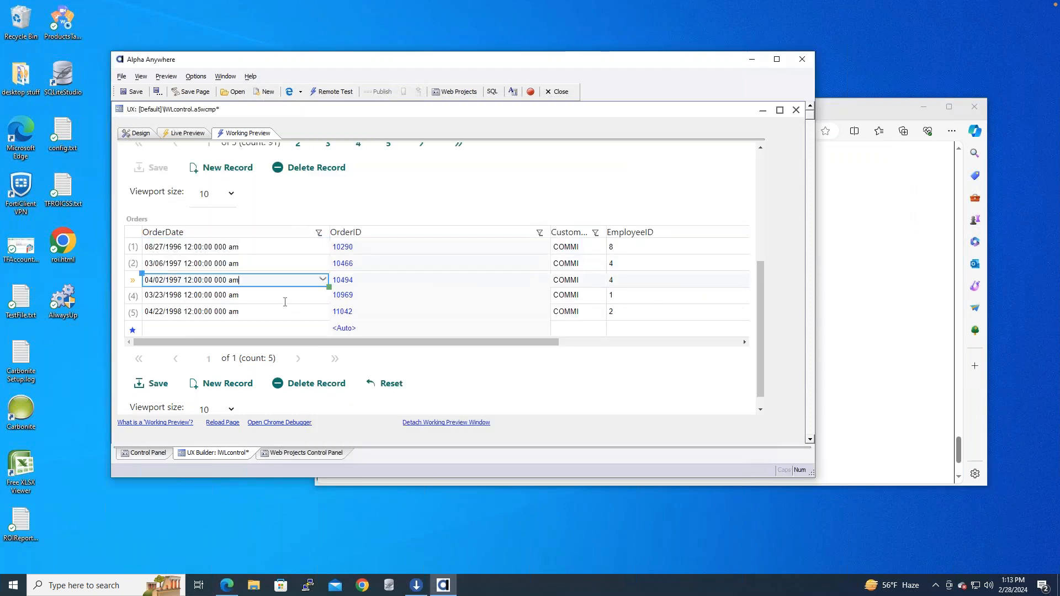
click(293, 298)
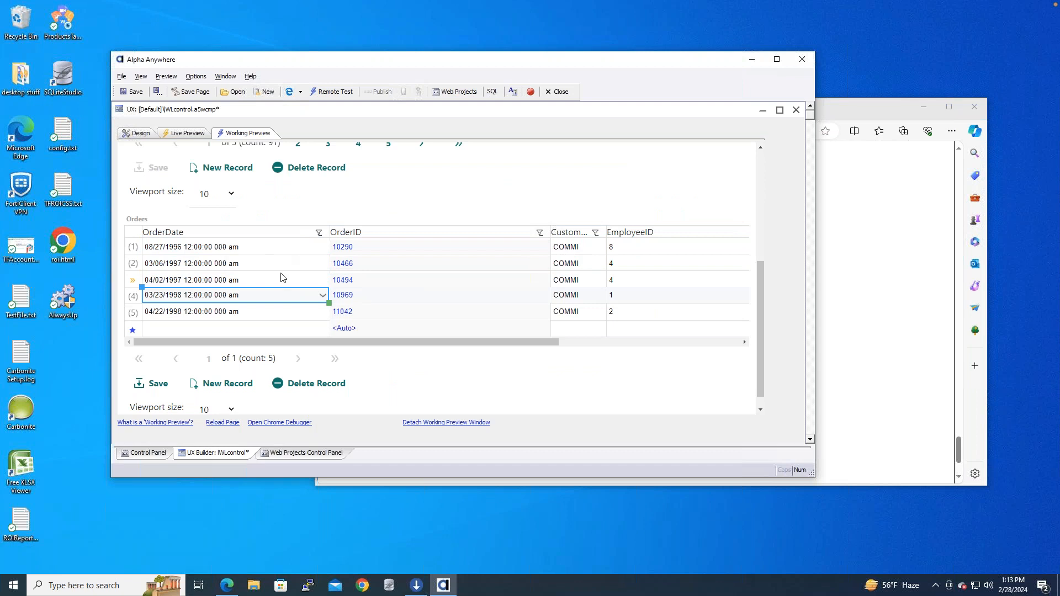